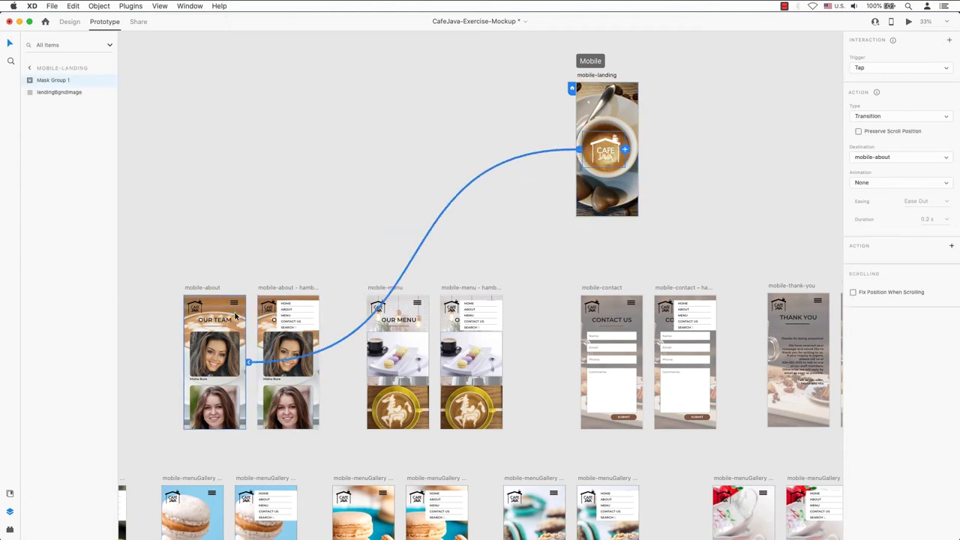
Step: Link the mobile-about logo to mobile-landing and its menu bar to the hamburger artboard
click(195, 309)
drag(203, 307, 606, 201)
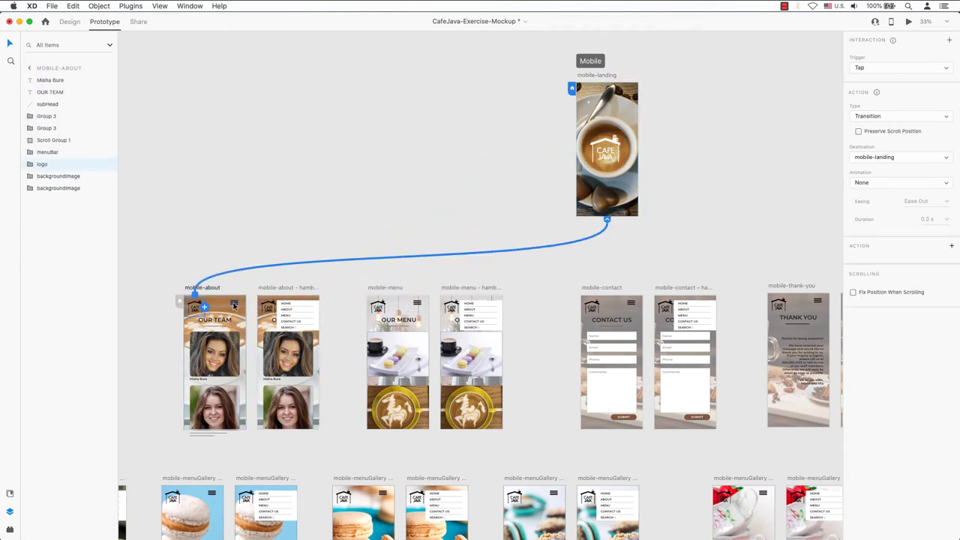
click(237, 304)
drag(238, 303, 270, 359)
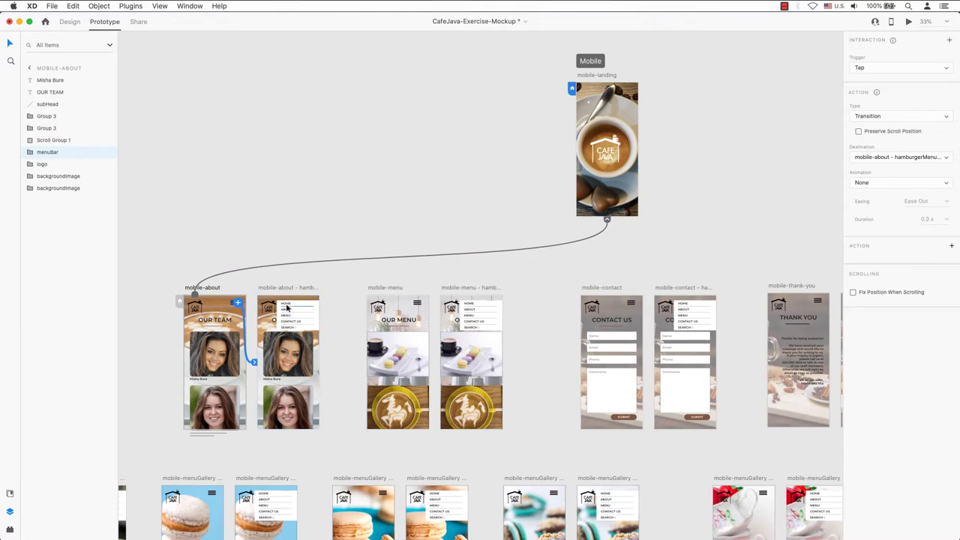
Step: Link the open-menu Home, Menu and Contact Us items to mobile-landing, mobile-menu and mobile-contact
click(288, 305)
drag(290, 305, 608, 201)
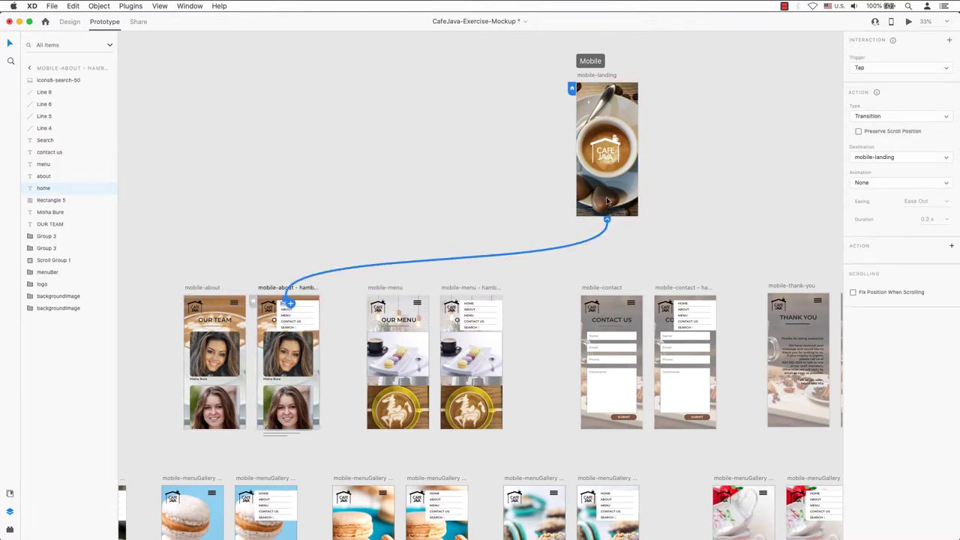
click(306, 306)
click(274, 307)
click(290, 316)
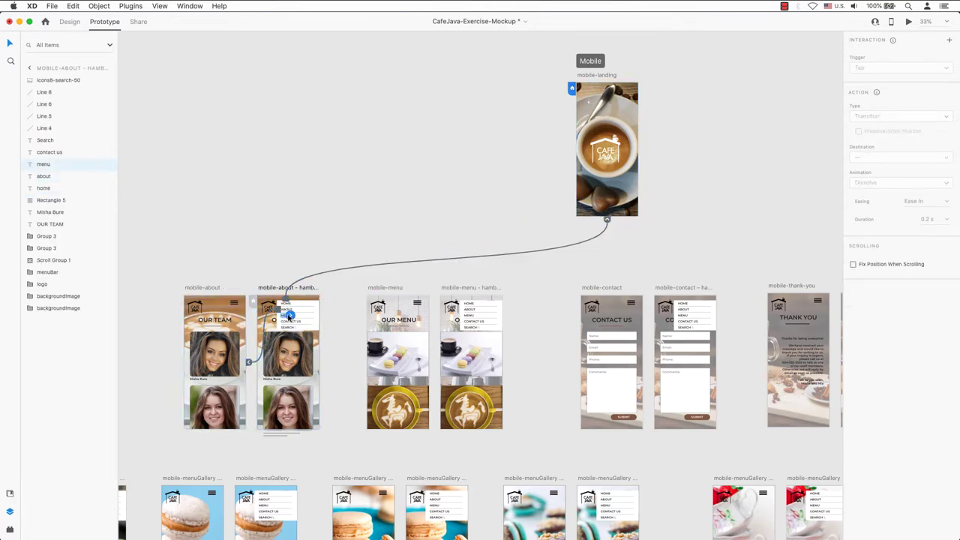
drag(289, 316, 375, 356)
click(290, 321)
drag(300, 321, 593, 330)
Step: Review the About item's link, then link the hamburger page's logo to mobile-landing
click(279, 311)
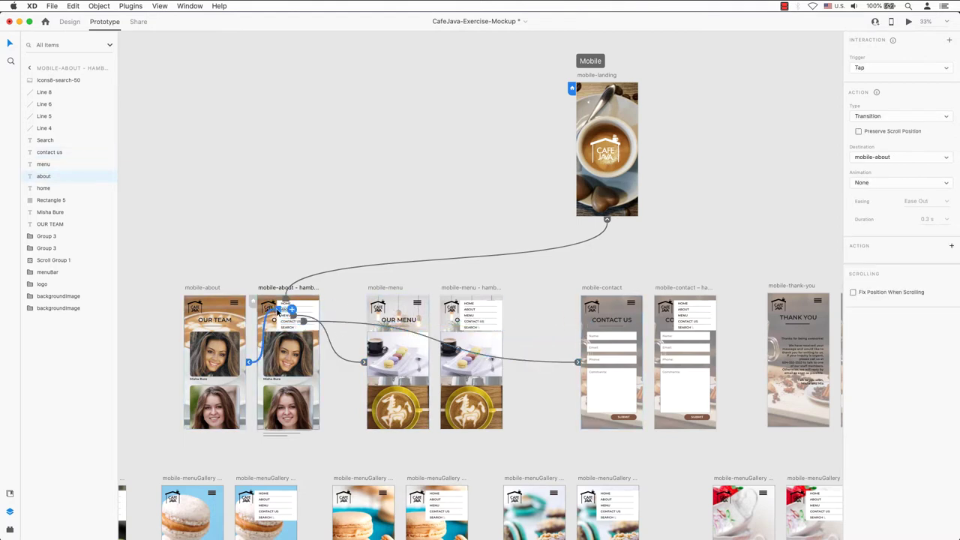
click(270, 308)
click(271, 326)
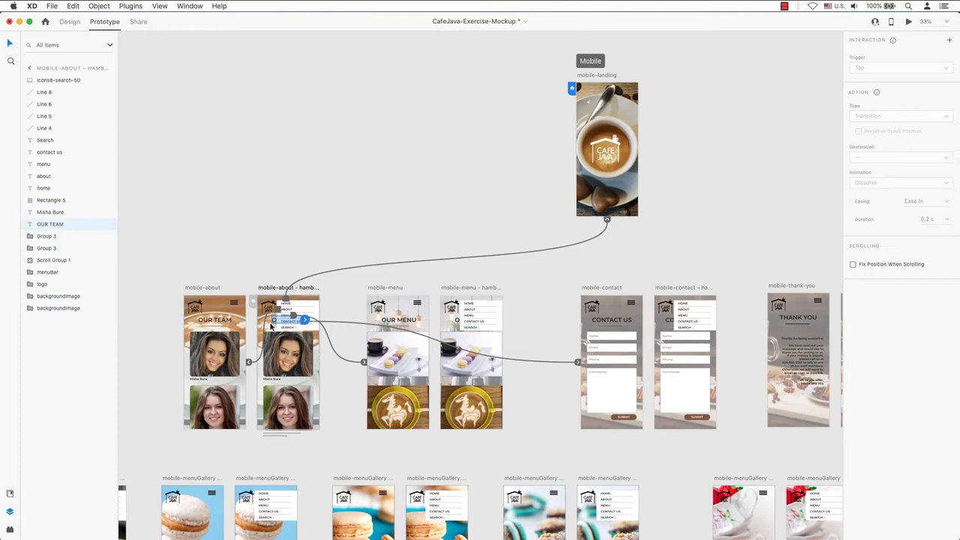
click(269, 309)
click(43, 285)
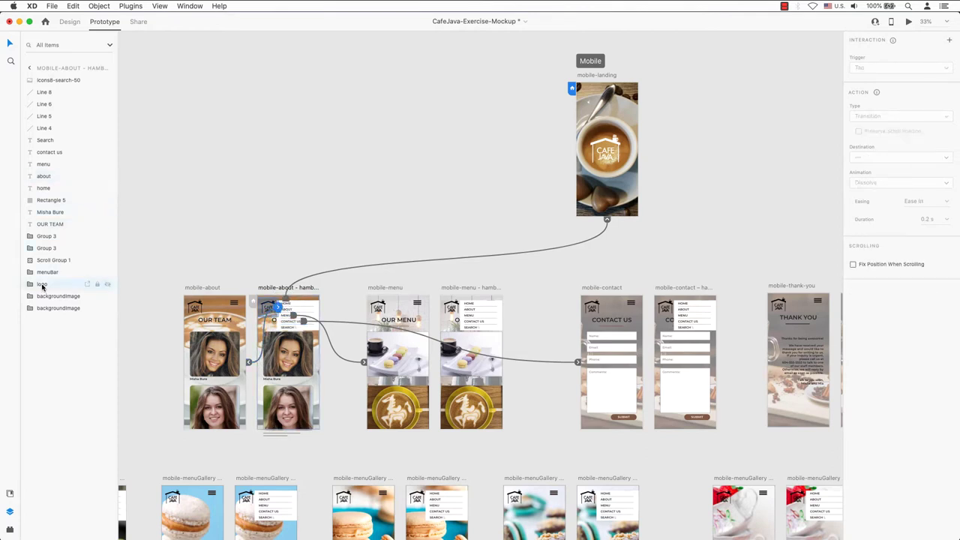
drag(278, 309, 581, 199)
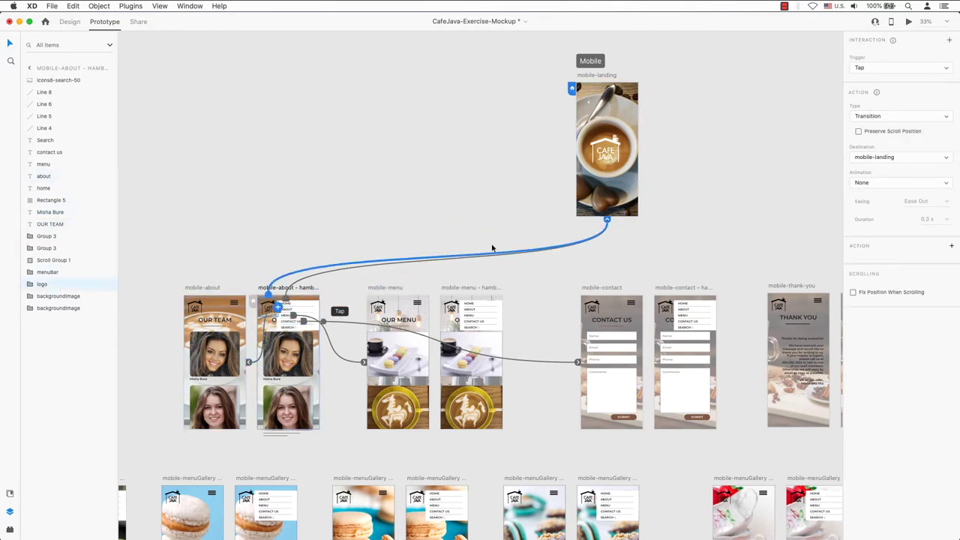
Step: Link the logos on mobile-menu and its hamburger version to mobile-landing
click(379, 310)
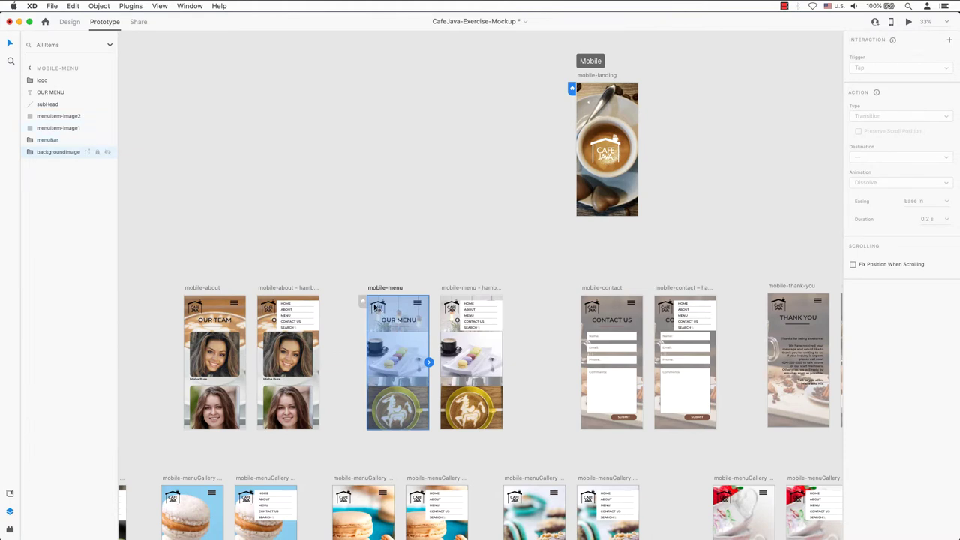
click(42, 80)
drag(387, 307, 609, 211)
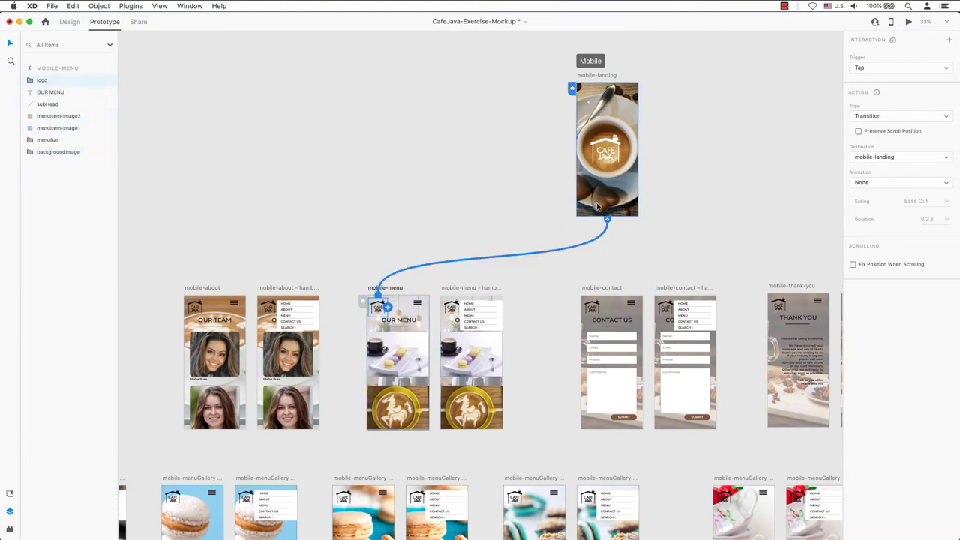
click(453, 306)
click(42, 213)
drag(459, 307, 600, 187)
Step: Link the open-menu Home, About, Menu and Contact Us items to landing, about, menu and contact
click(470, 309)
drag(474, 309, 596, 209)
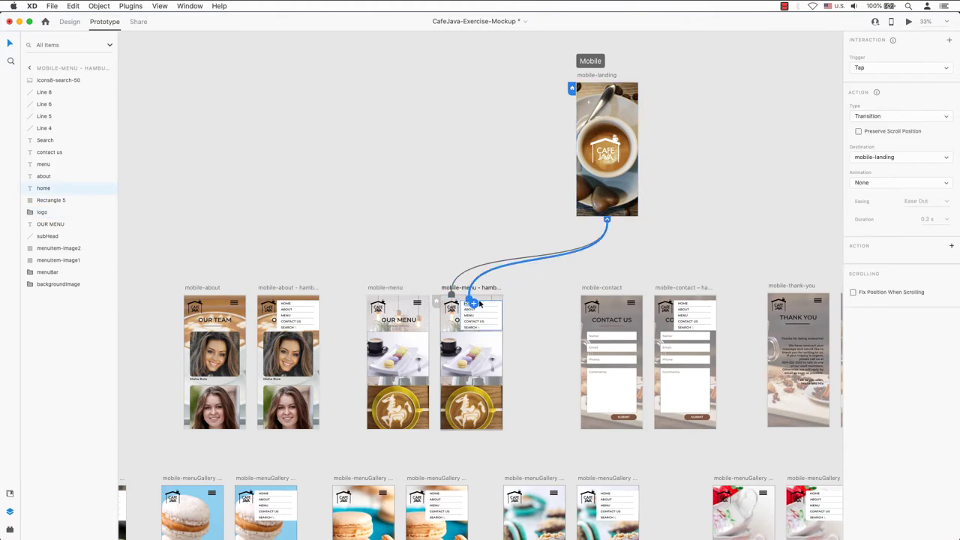
click(474, 311)
drag(474, 310, 225, 352)
click(469, 315)
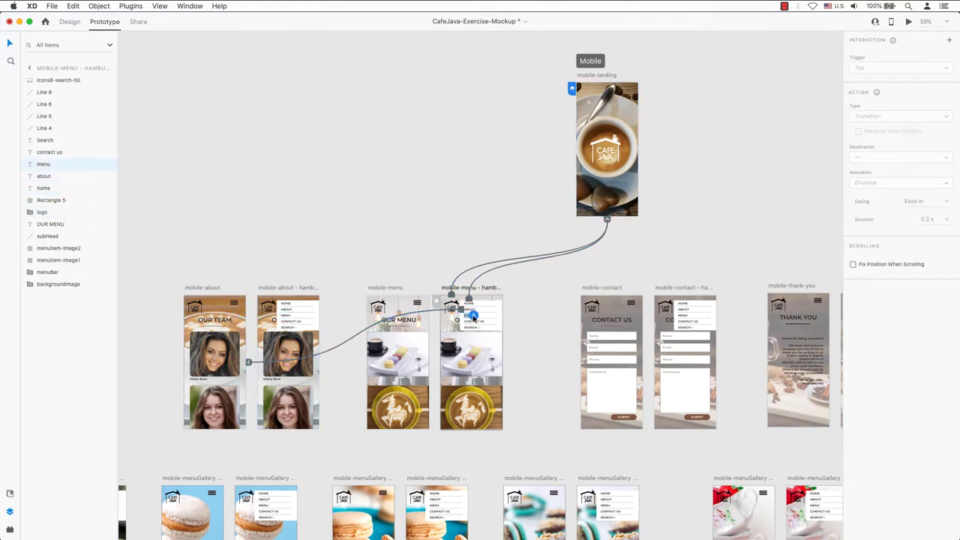
drag(473, 315, 398, 339)
click(480, 322)
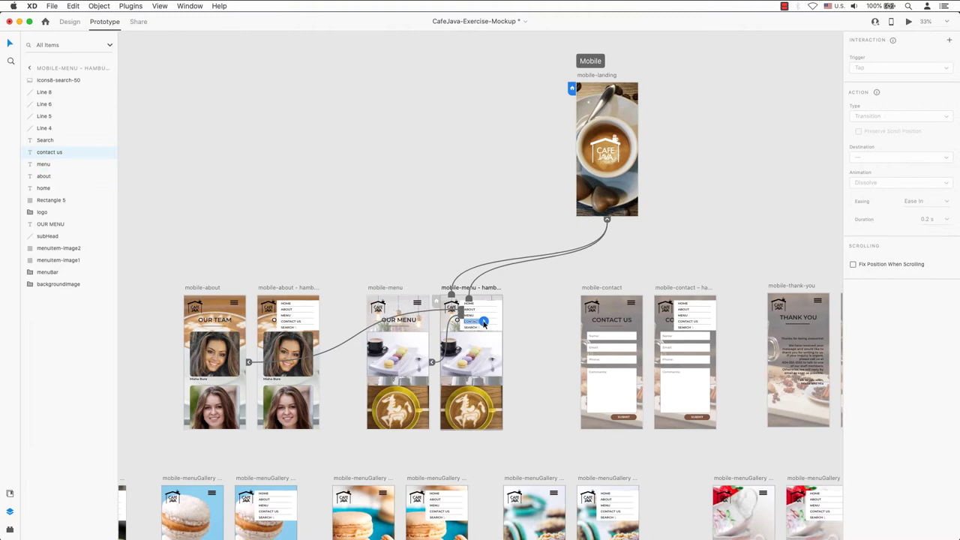
drag(484, 322, 600, 338)
Step: Relink the mobile-menu logo to mobile-landing and its menu bar to the hamburger page
click(381, 307)
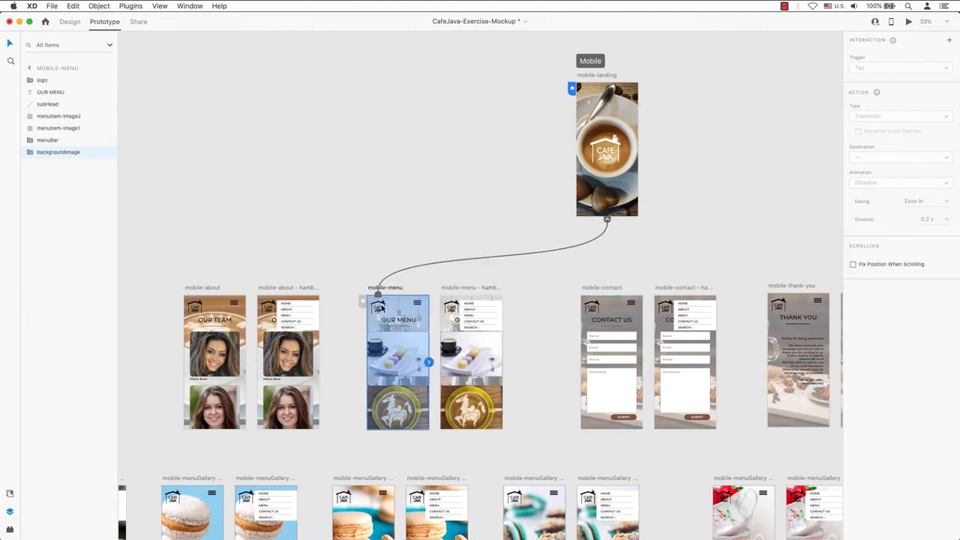
click(381, 307)
drag(388, 307, 607, 165)
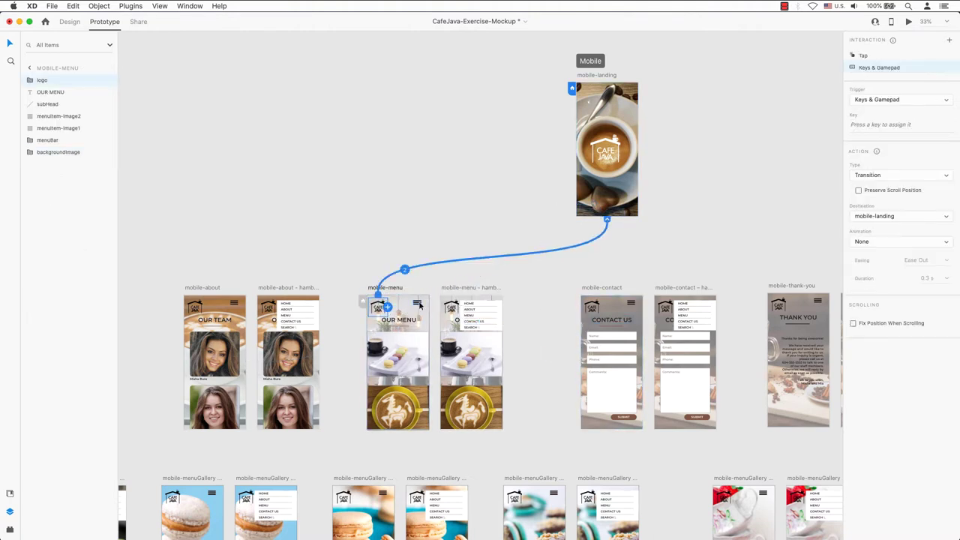
click(420, 303)
drag(422, 303, 457, 315)
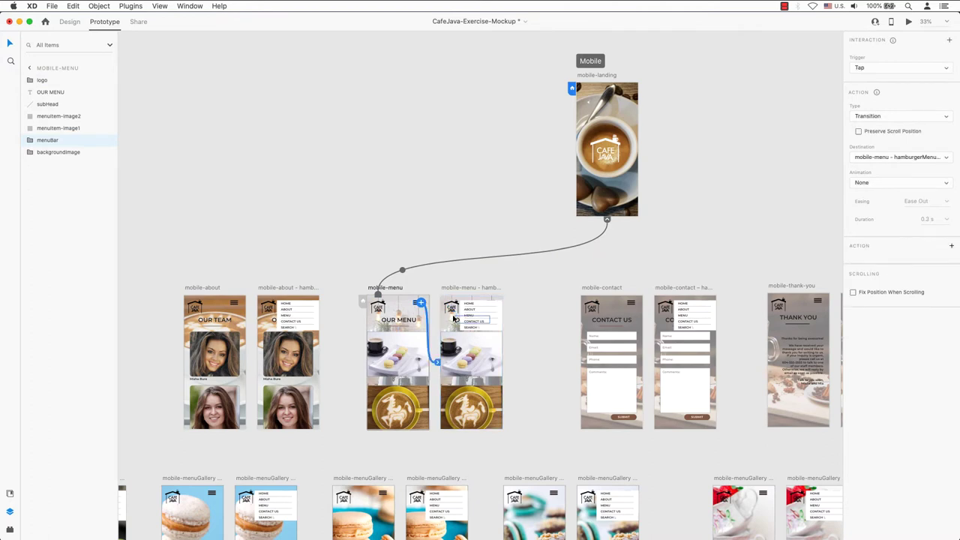
Step: Link both contact pages' logos to mobile-landing and the menu bar to the contact hamburger page
click(593, 311)
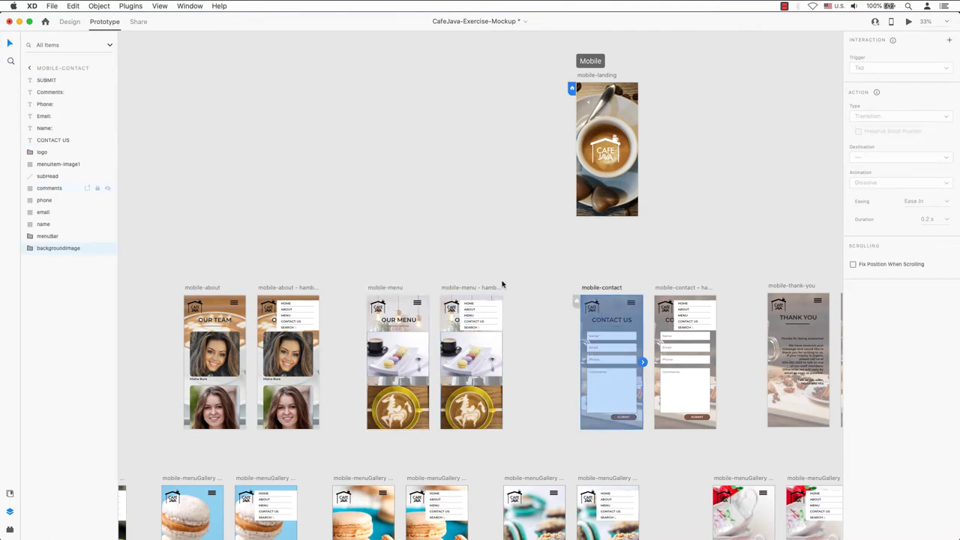
click(42, 153)
drag(604, 309, 607, 172)
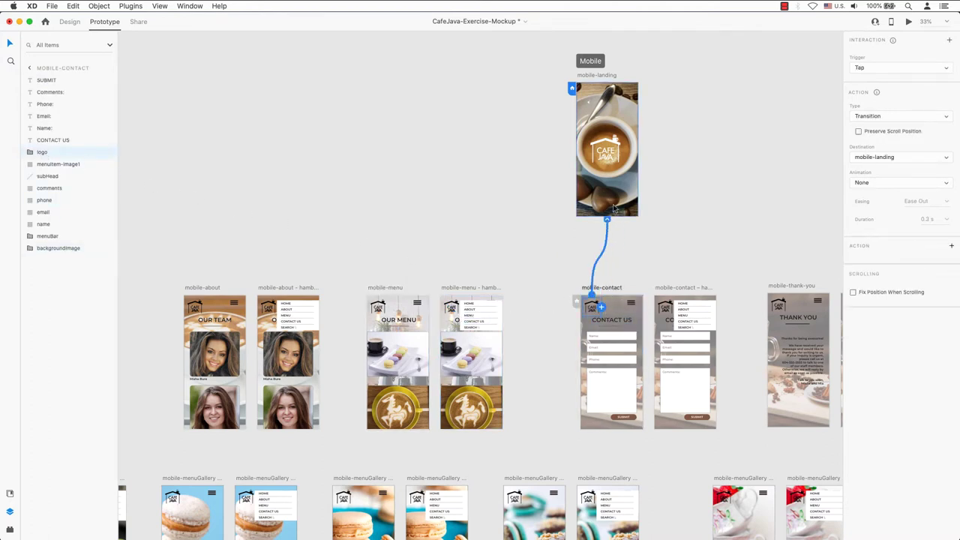
click(679, 352)
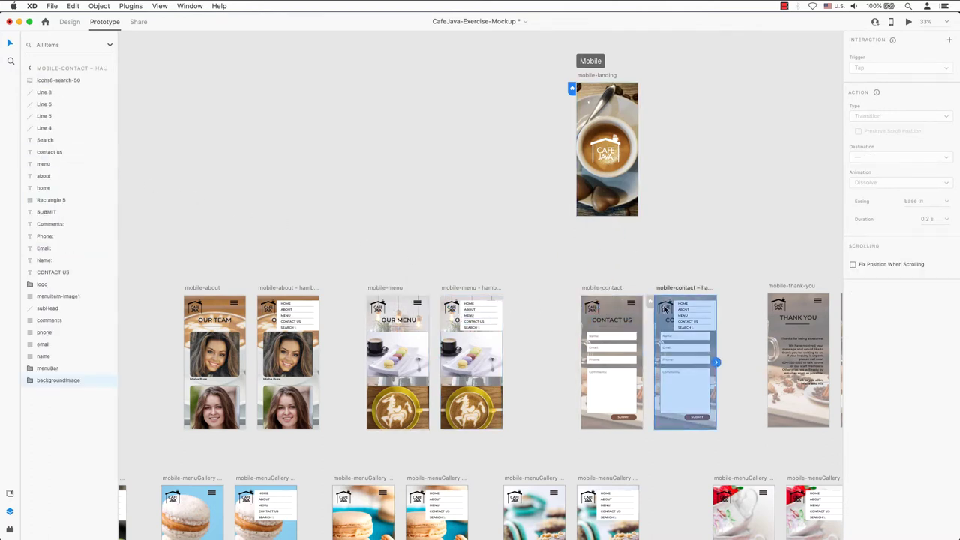
click(39, 284)
drag(673, 307, 611, 165)
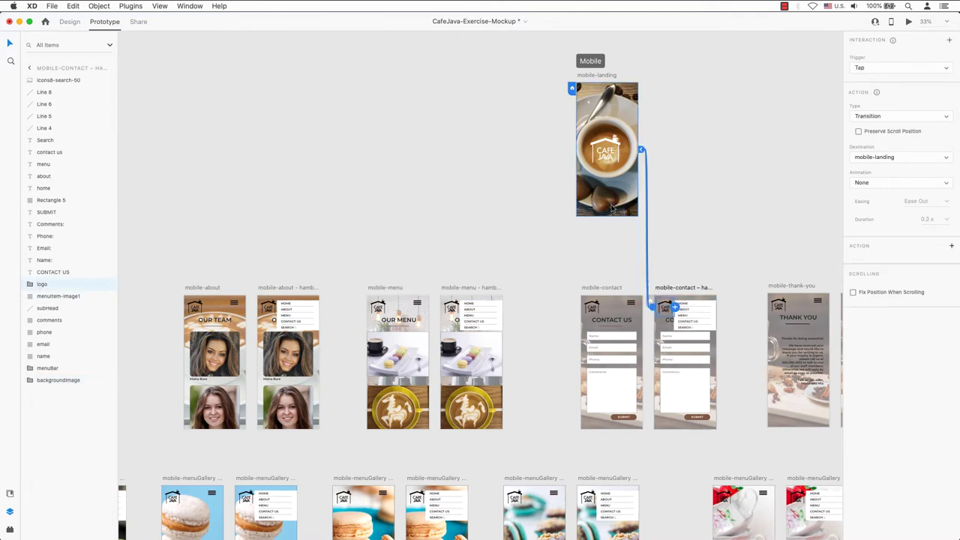
click(634, 306)
drag(636, 303, 622, 150)
Step: Link the contact hamburger's ABOUT item to mobile-about and select the MENU and CONTACT US items
click(684, 306)
drag(684, 310, 617, 333)
click(686, 315)
click(685, 321)
Step: Link the SUBMIT buttons on both contact pages to mobile-thank-you
click(629, 418)
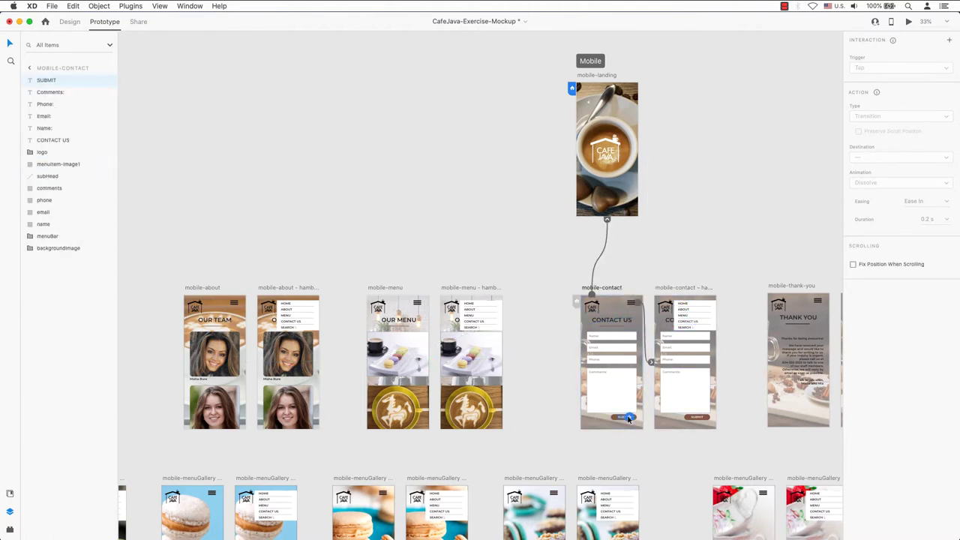
drag(634, 418, 791, 398)
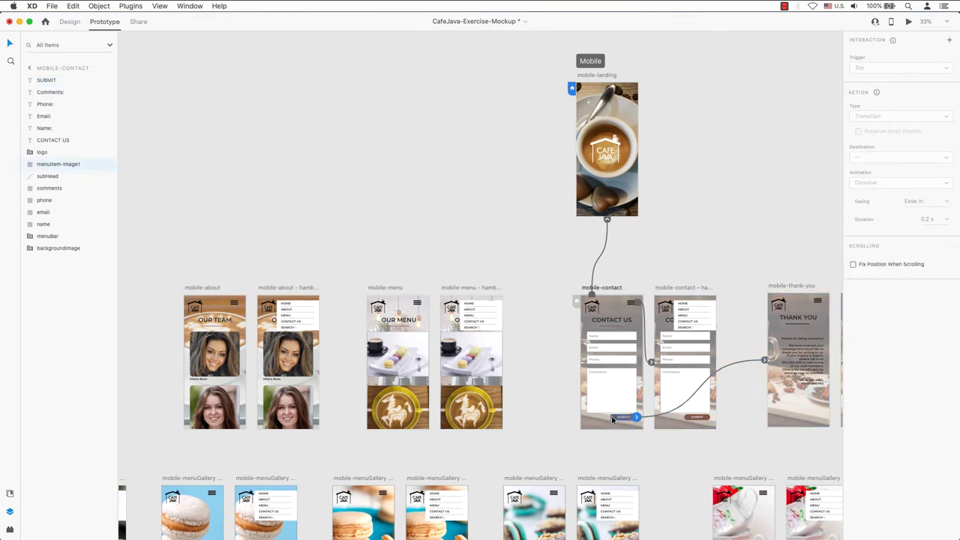
click(700, 417)
drag(700, 420, 825, 420)
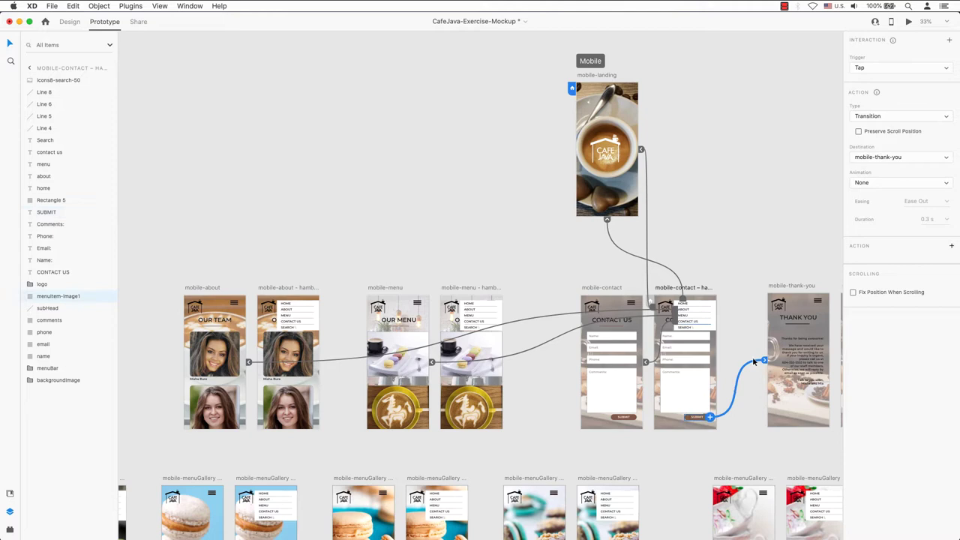
Step: Link the contact hamburger's Home item to mobile-landing and verify the About, Menu and Contact Us links
click(682, 303)
drag(686, 302, 634, 209)
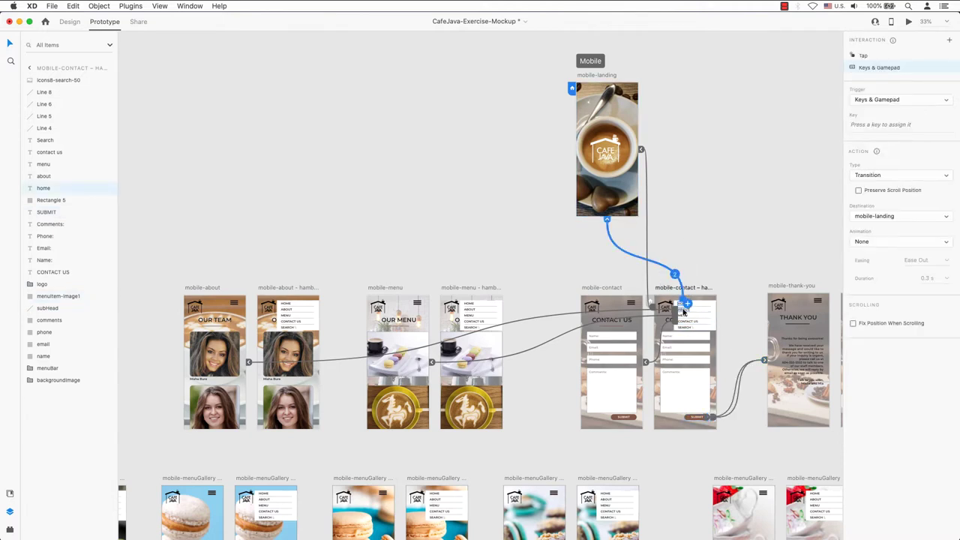
click(684, 309)
click(683, 315)
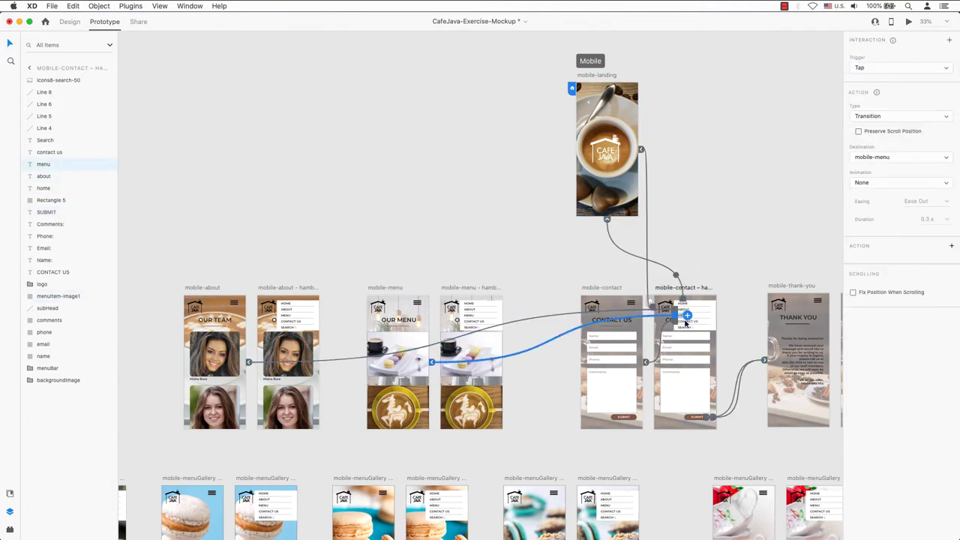
click(686, 322)
Step: Link the thank-you menu's Home, About, Menu and Contact Us items to landing, about, menu and contact
scroll(720, 323, right, 5)
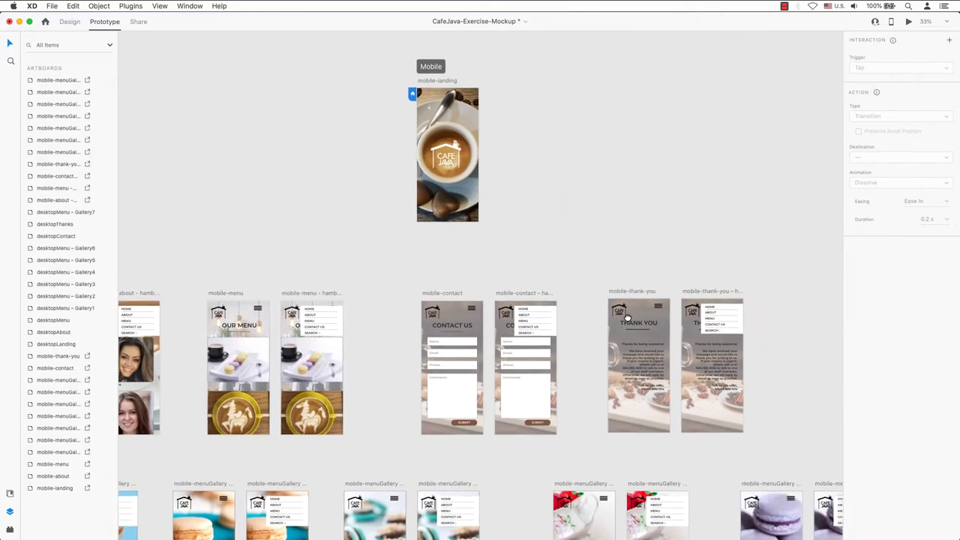
click(759, 321)
drag(760, 321, 522, 225)
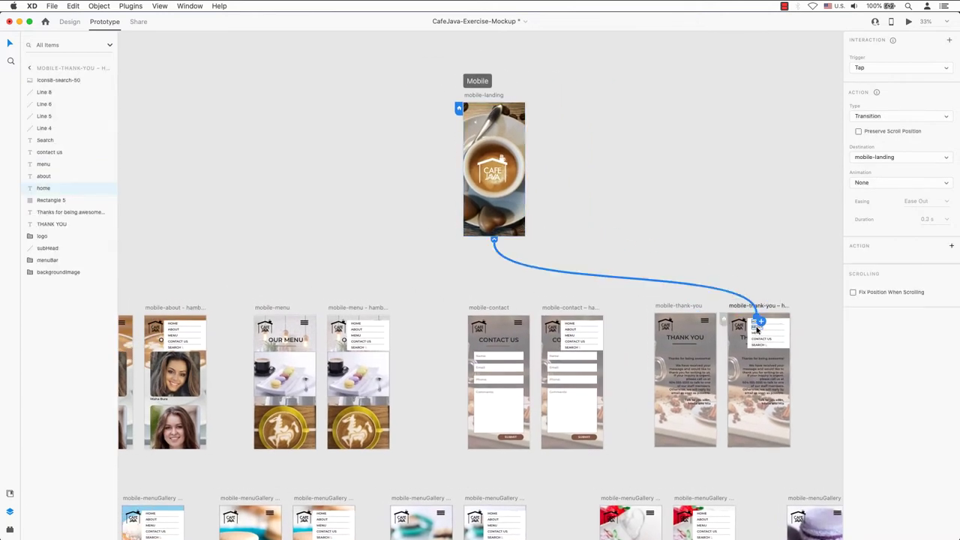
click(758, 328)
drag(762, 328, 142, 382)
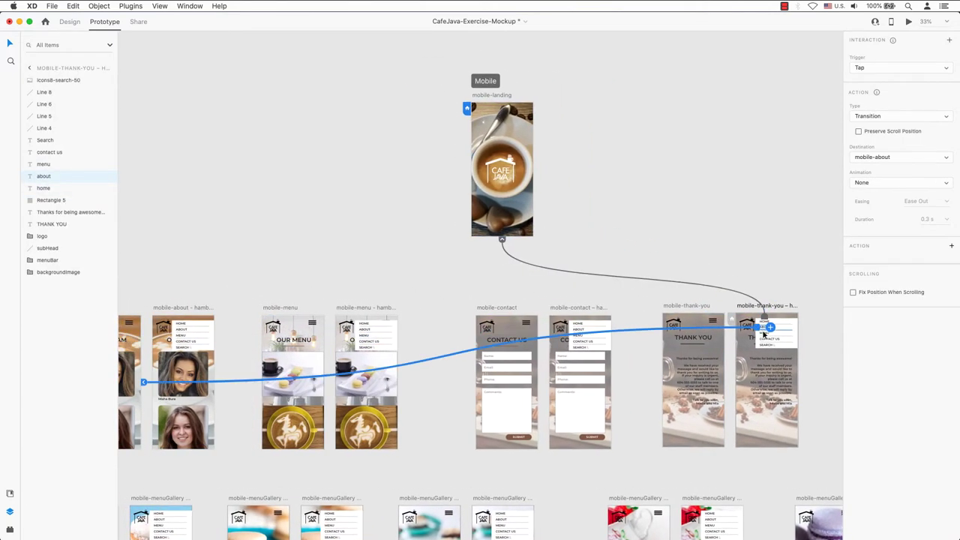
click(763, 333)
drag(770, 333, 327, 378)
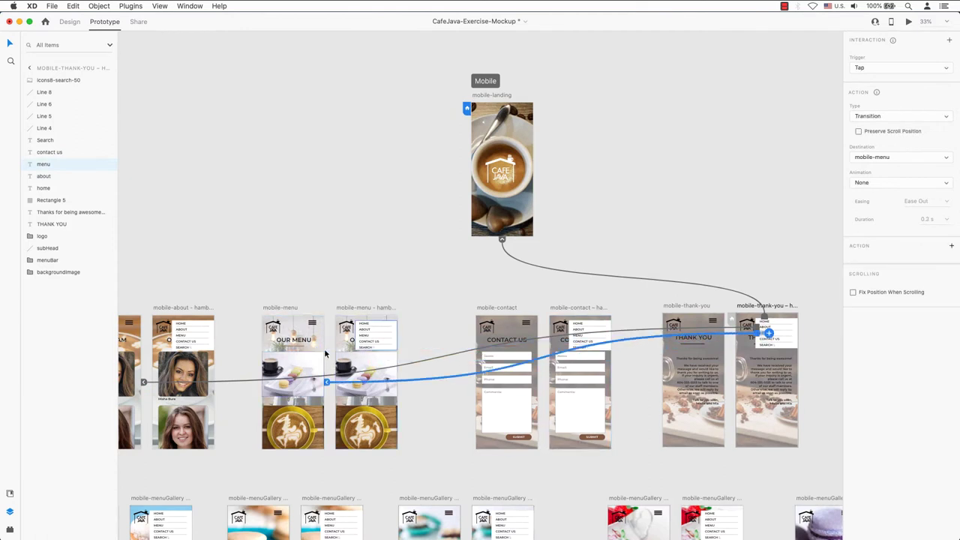
click(767, 339)
drag(779, 339, 517, 354)
Step: Link the plain mobile-thank-you page's logo to mobile-landing
click(672, 324)
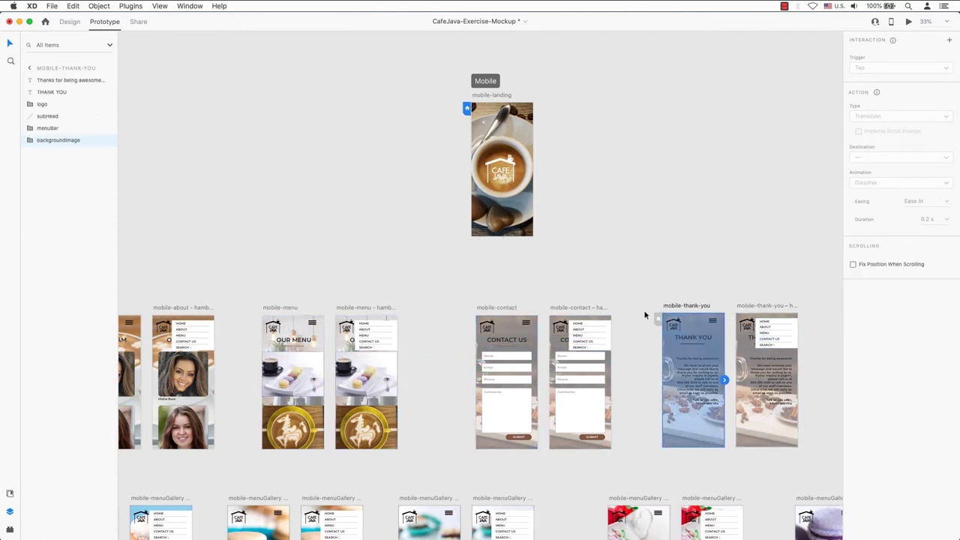
click(42, 106)
drag(683, 328, 525, 172)
click(750, 330)
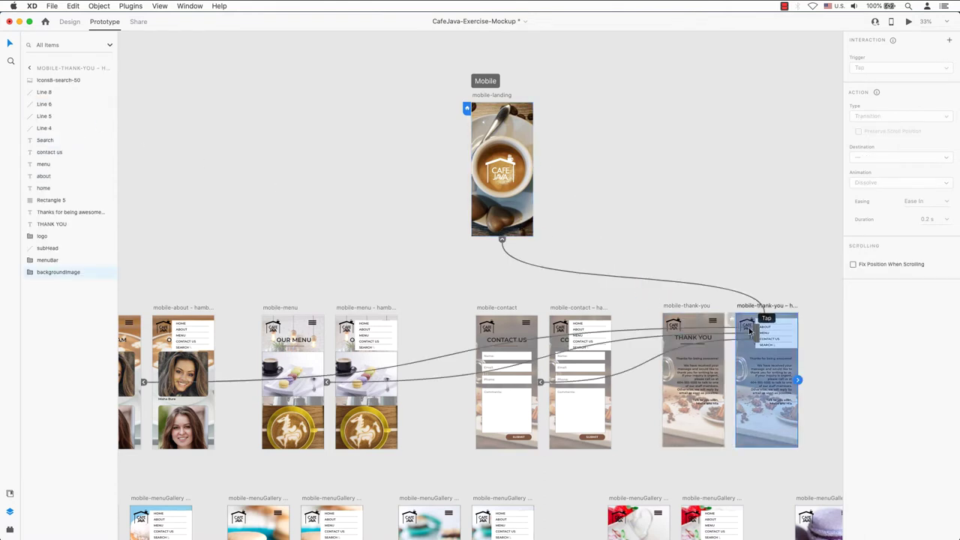
Step: Review the CAFE JAVA logo's existing interaction on mobile-landing, keeping its trigger as Tap
click(810, 388)
scroll(541, 74, up, 3)
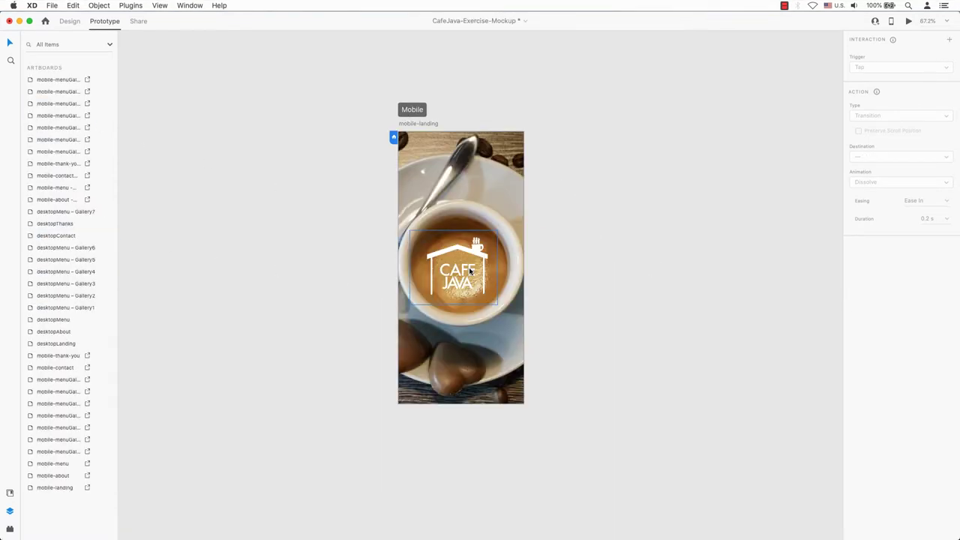
click(471, 273)
click(903, 70)
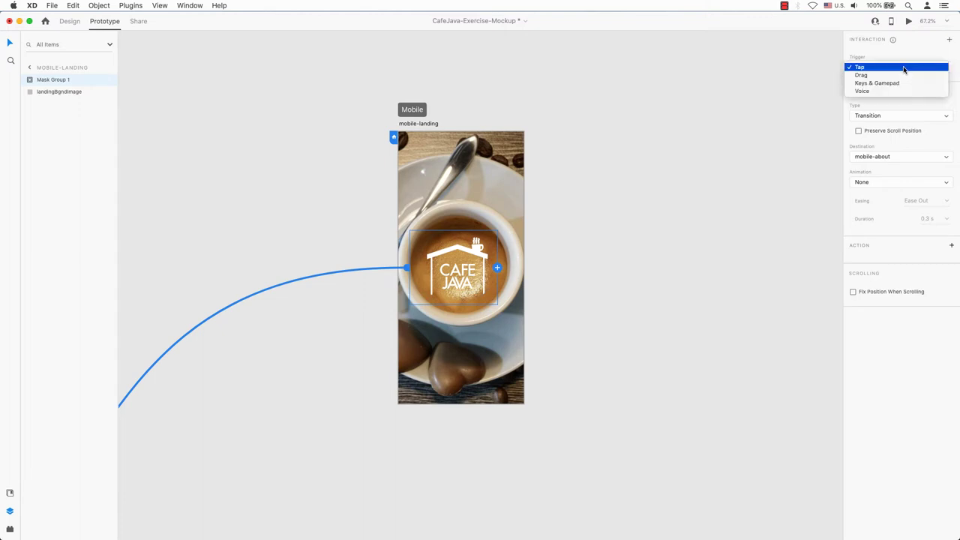
click(542, 92)
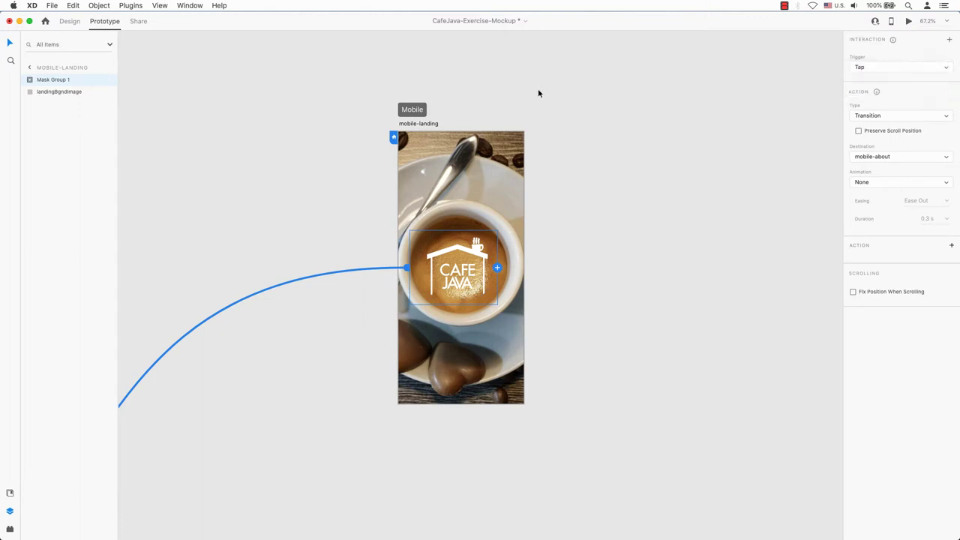
Step: Add a Time-triggered interaction with a 1 s delay to the mobile-landing artboard
click(419, 124)
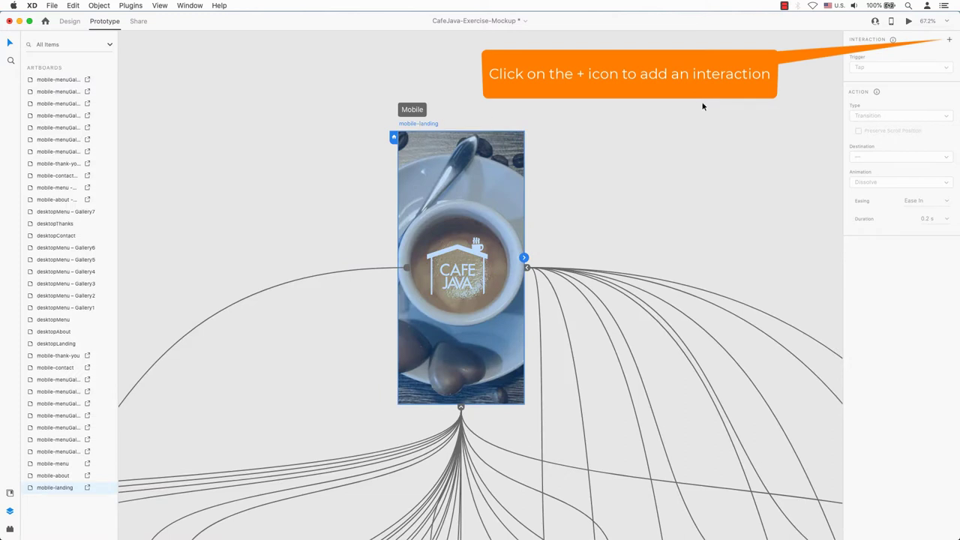
click(949, 40)
click(889, 70)
click(949, 41)
click(900, 66)
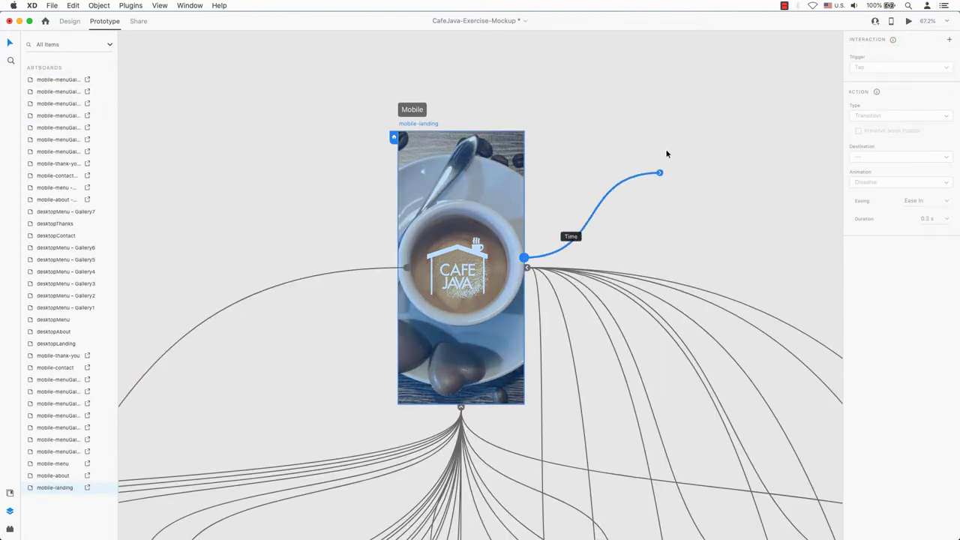
drag(659, 173, 678, 132)
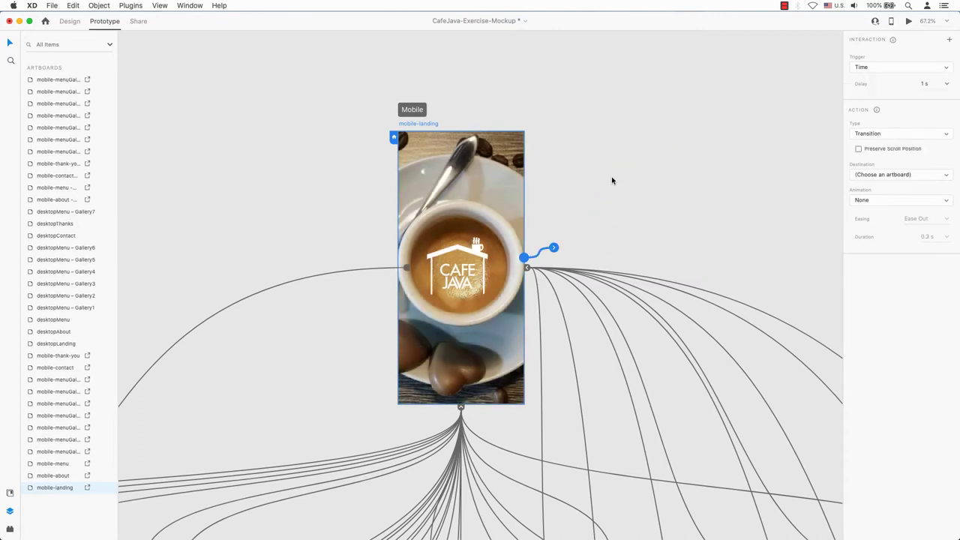
Step: Connect the landing link to mobile-about and test it in the preview window
key(super+minus)
key(super+minus)
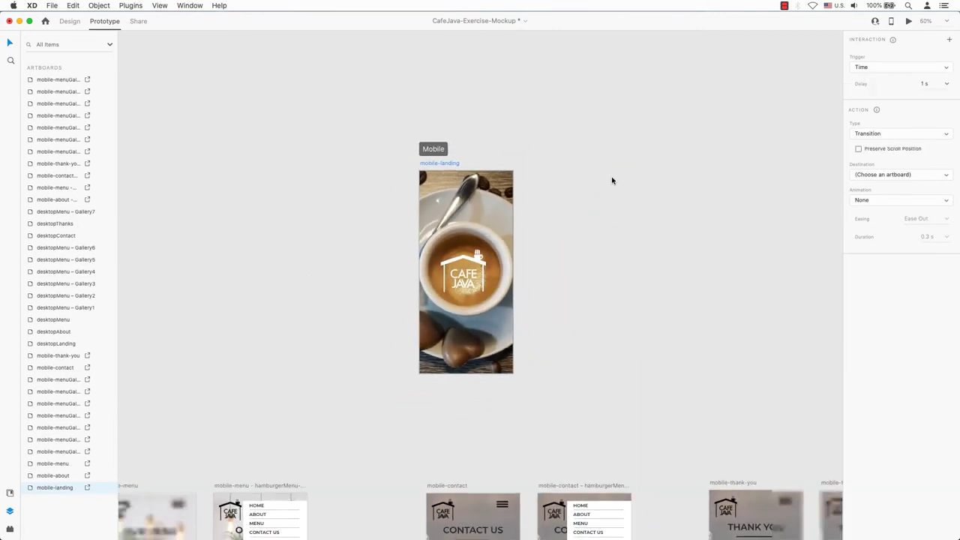
scroll(612, 181, left, 5)
scroll(612, 181, down, 3)
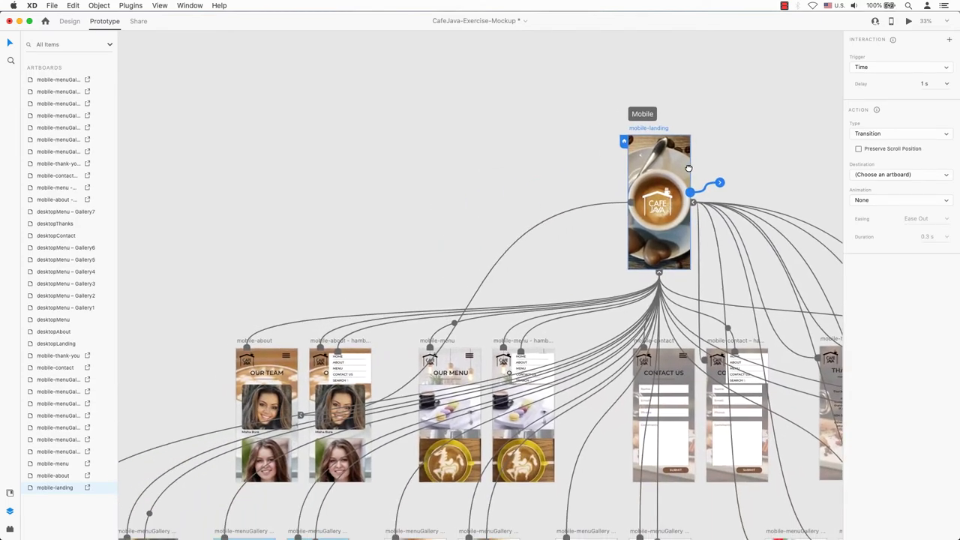
drag(741, 155, 322, 319)
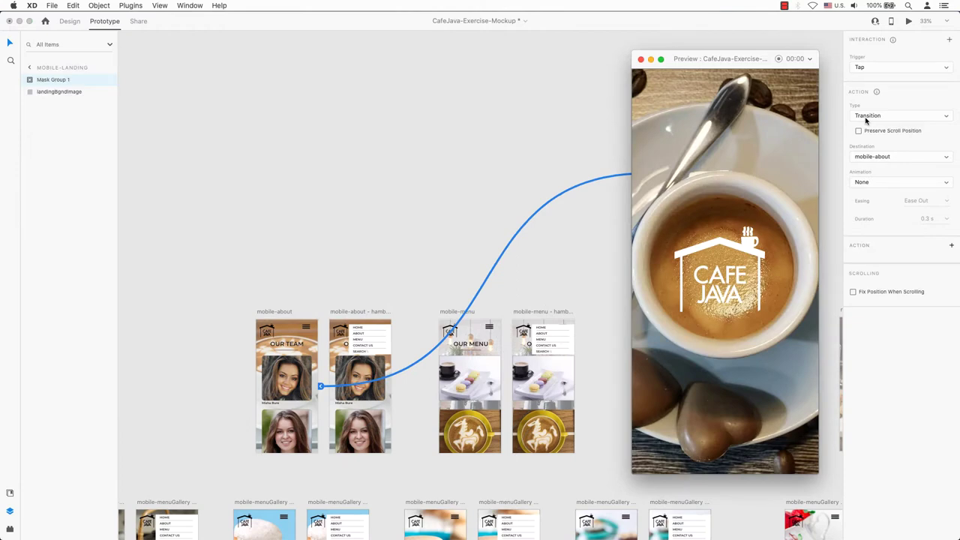
click(732, 286)
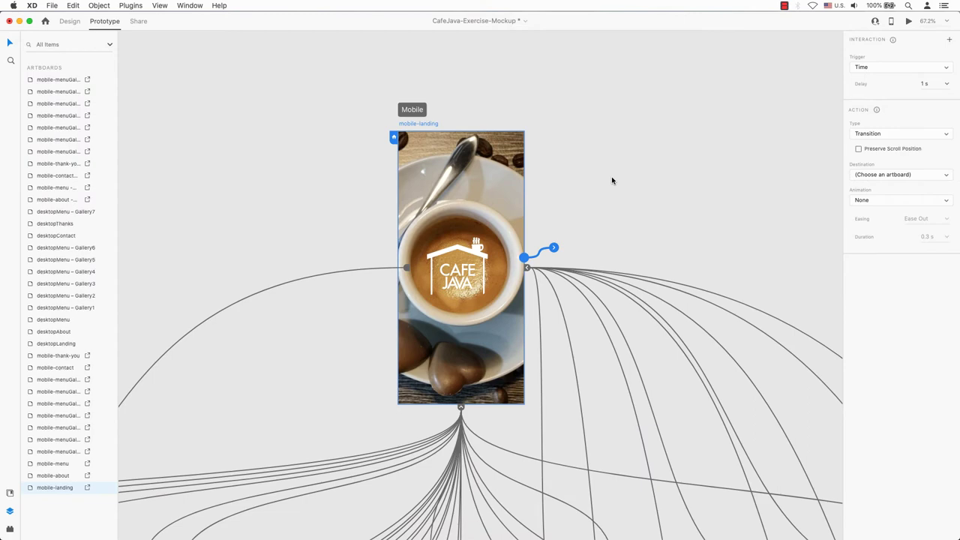
Step: Zoom out to the page row and start wiring mobile-landing to a destination artboard
key(super+minus)
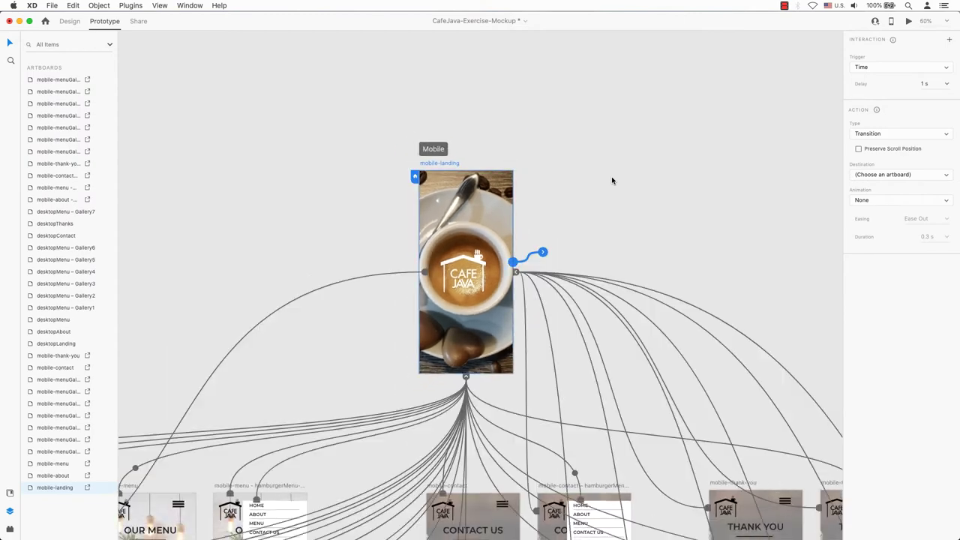
key(super+minus)
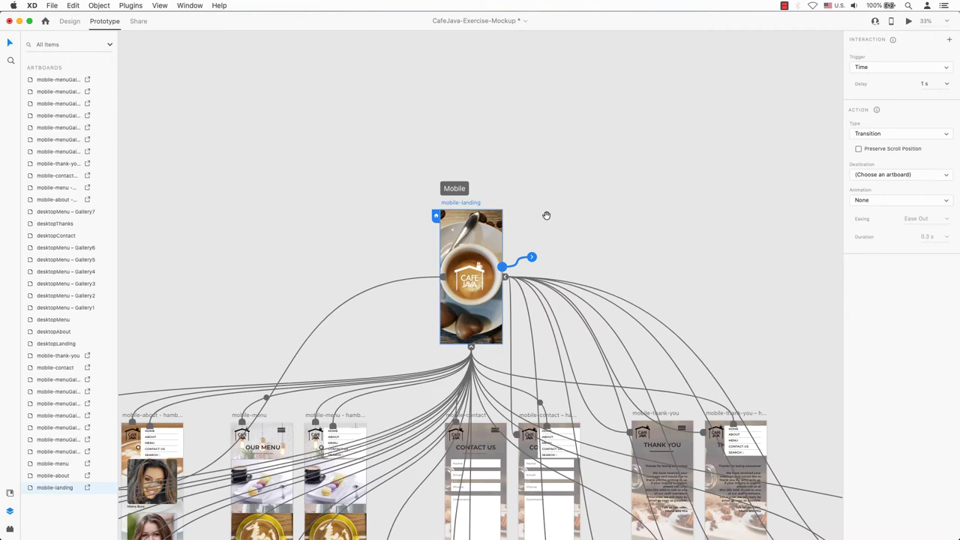
scroll(526, 237, left, 2)
drag(526, 237, 702, 141)
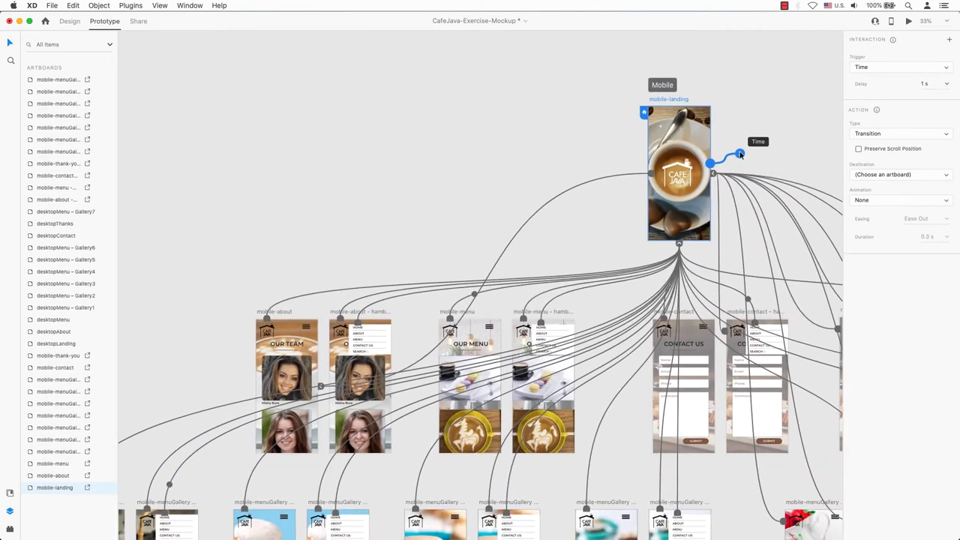
drag(741, 155, 309, 340)
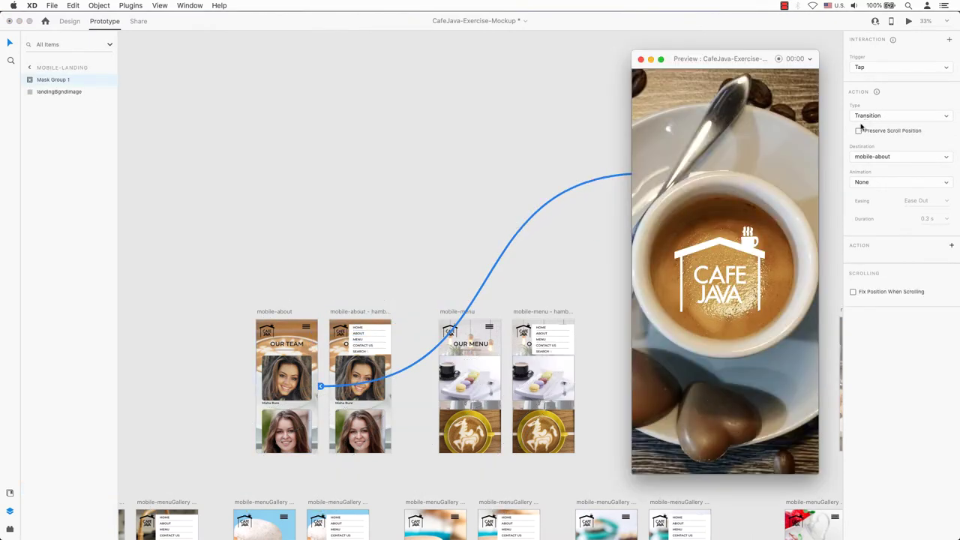
Step: Switch the logo's tap transition to Dissolve and test it in Preview
click(733, 284)
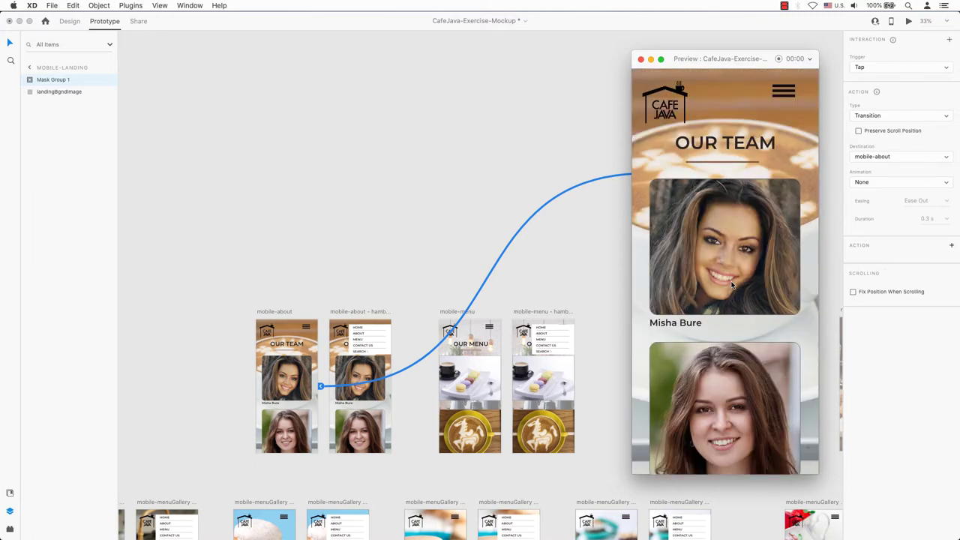
click(900, 181)
click(870, 189)
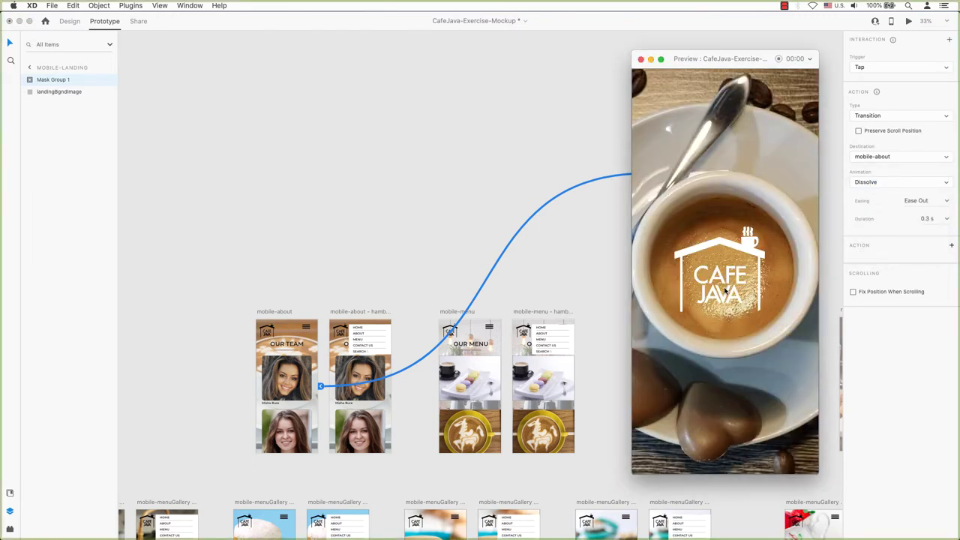
click(725, 291)
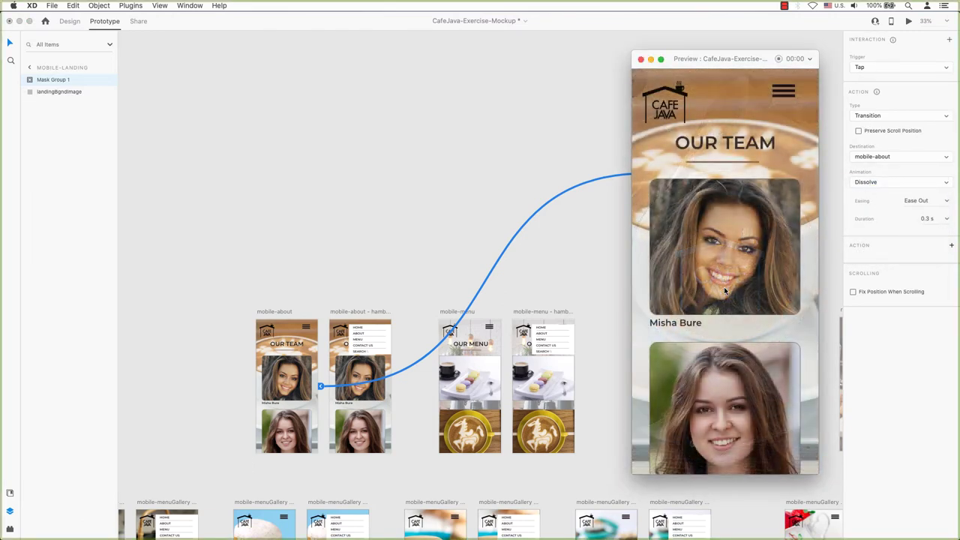
Step: Switch the logo's transition to Slide Right and test the animations in Preview
click(900, 182)
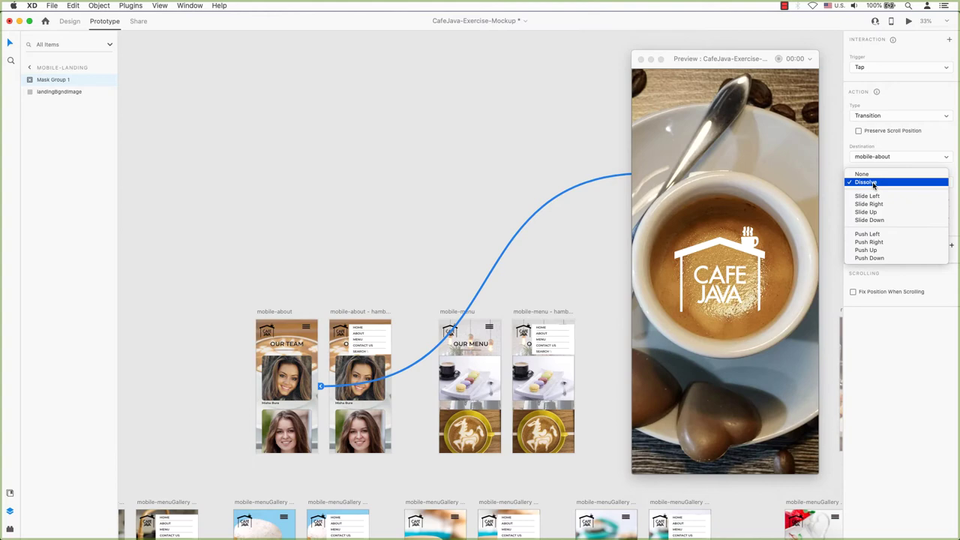
click(874, 204)
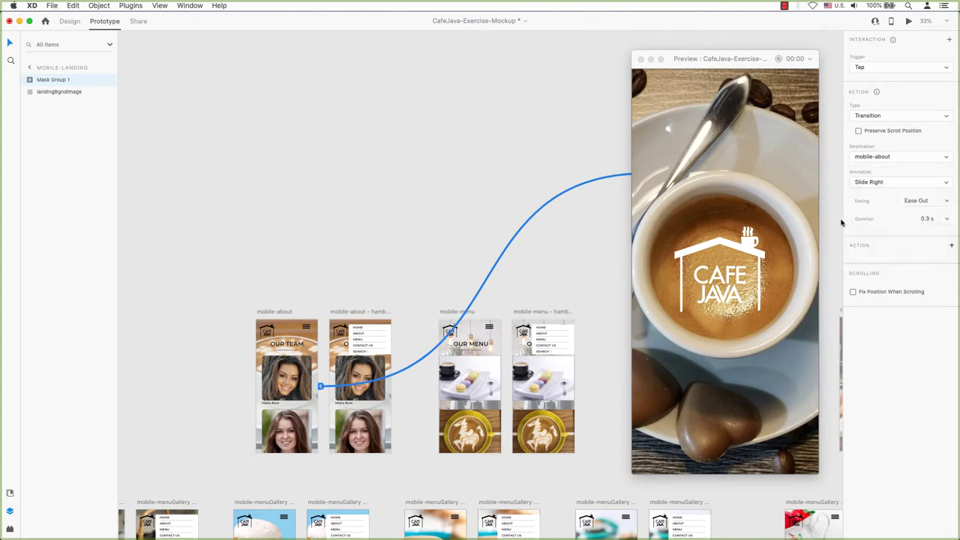
click(742, 260)
click(738, 261)
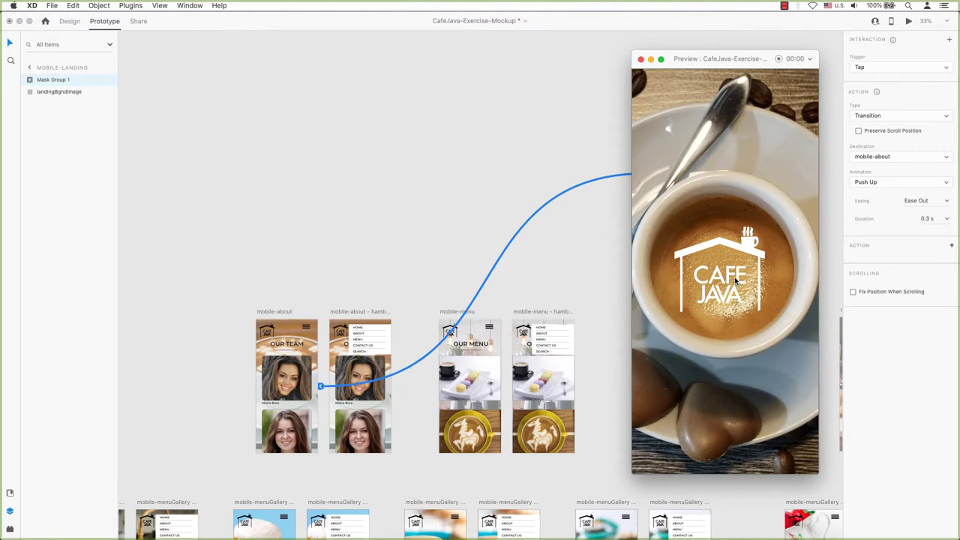
click(736, 280)
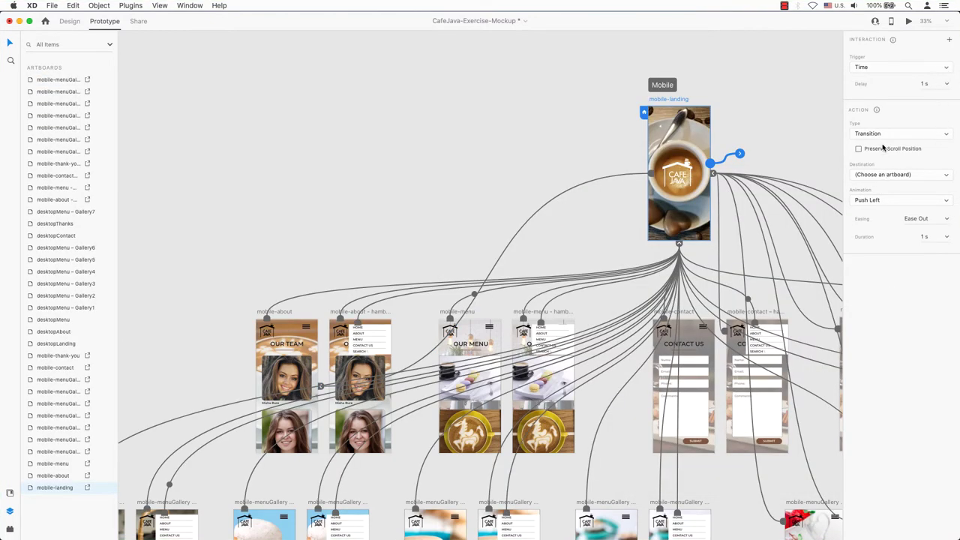
click(891, 202)
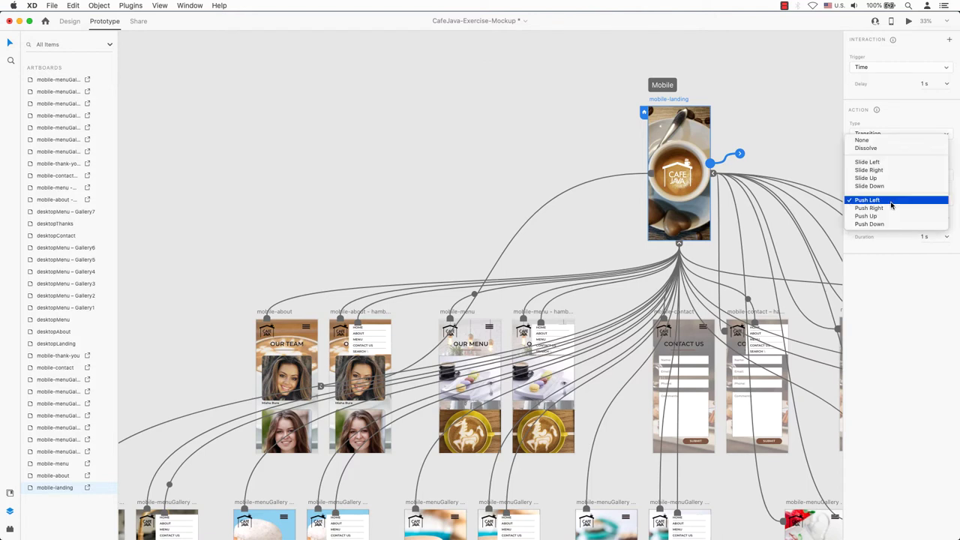
click(891, 201)
drag(738, 153, 306, 345)
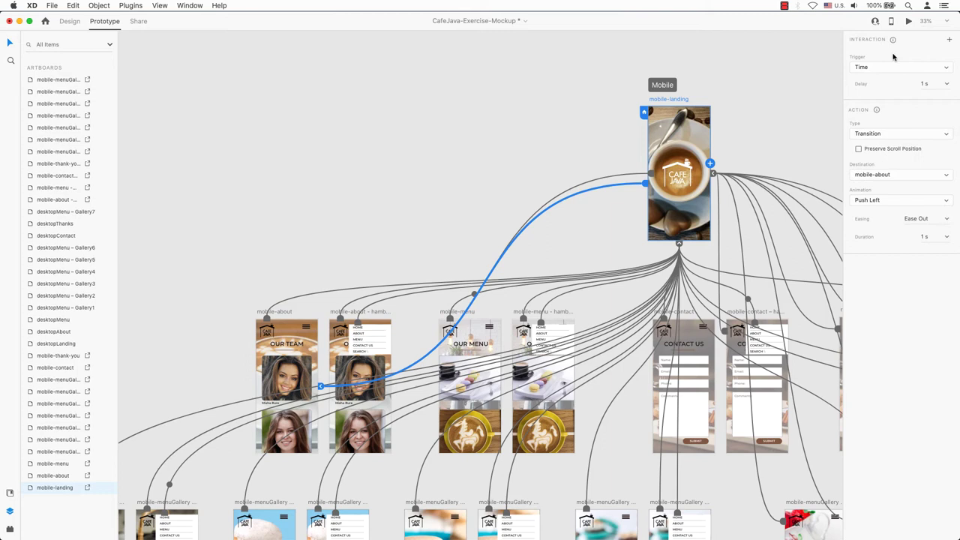
click(909, 21)
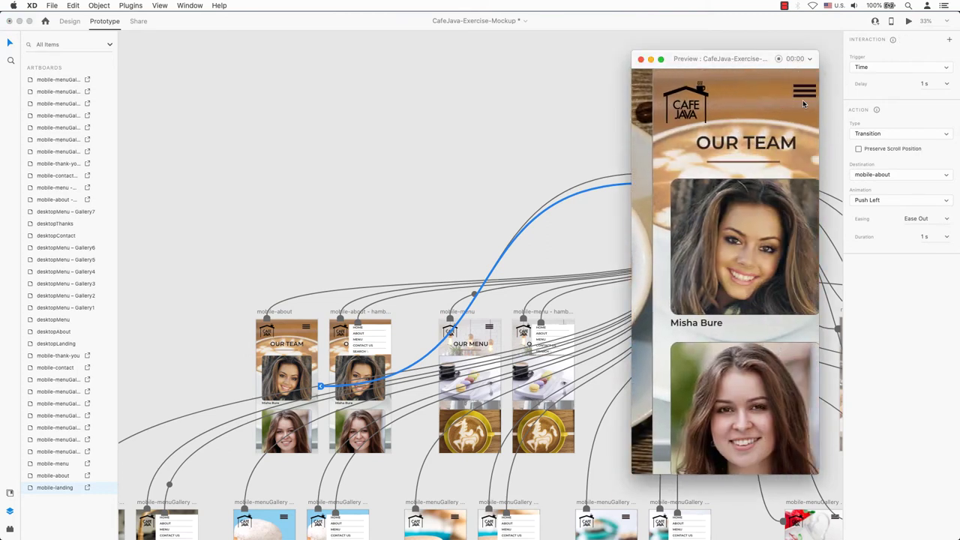
key(Left)
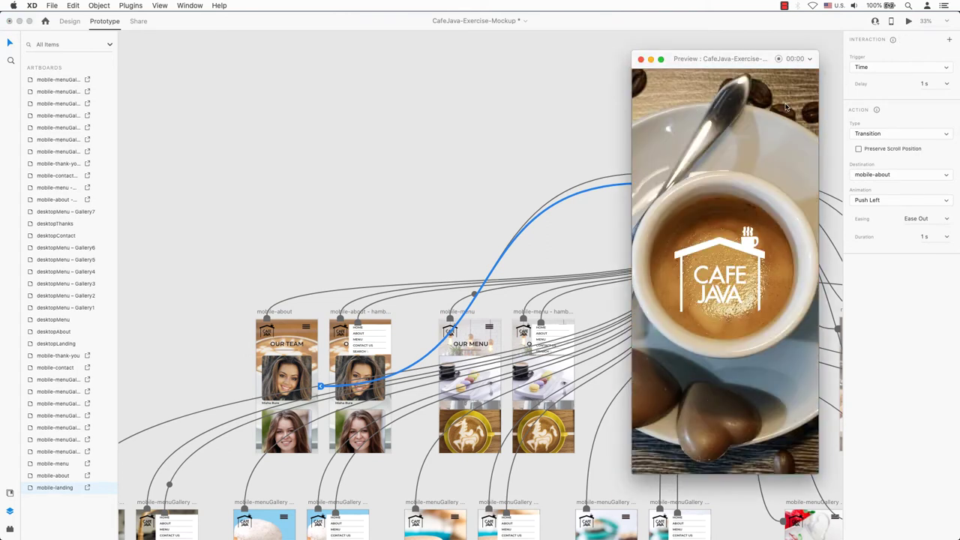
key(Left)
key(Left)
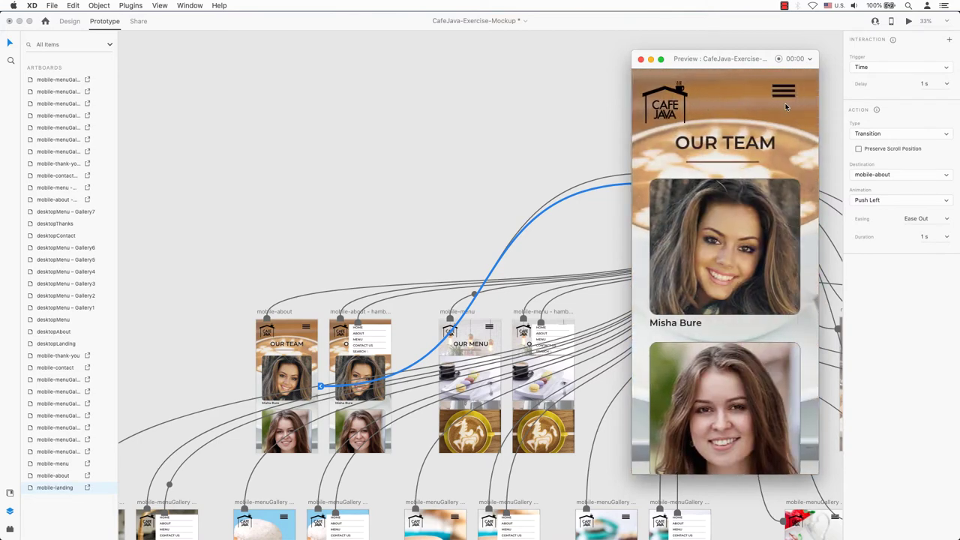
key(Left)
key(Left)
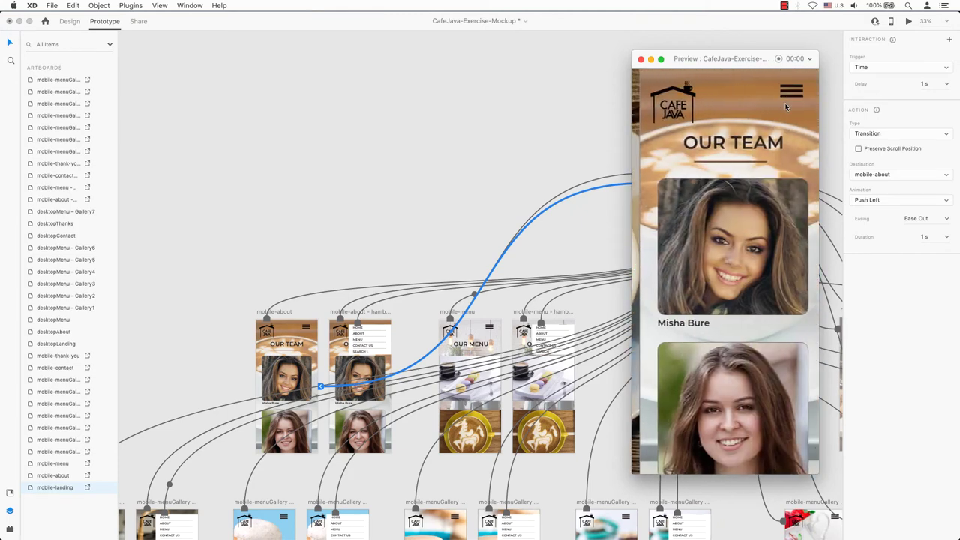
key(Left)
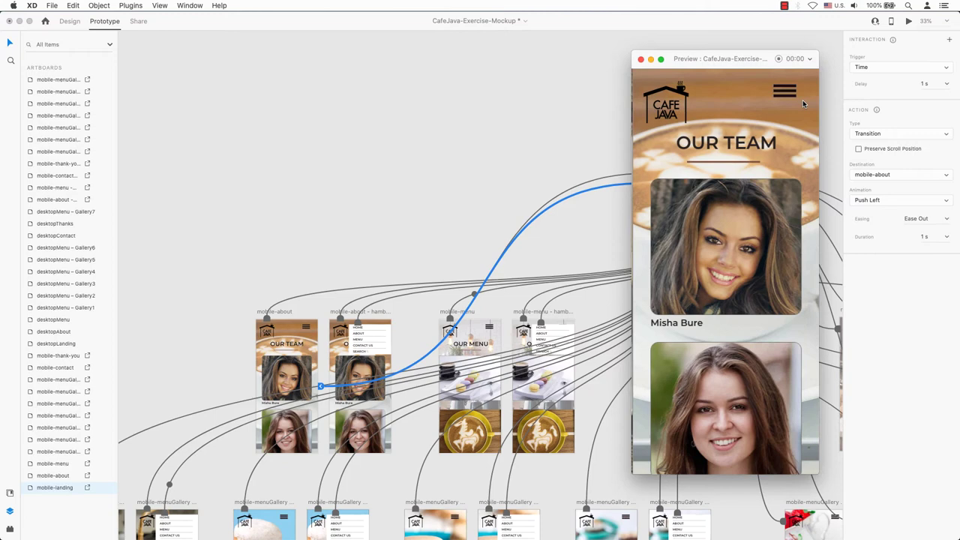
key(Left)
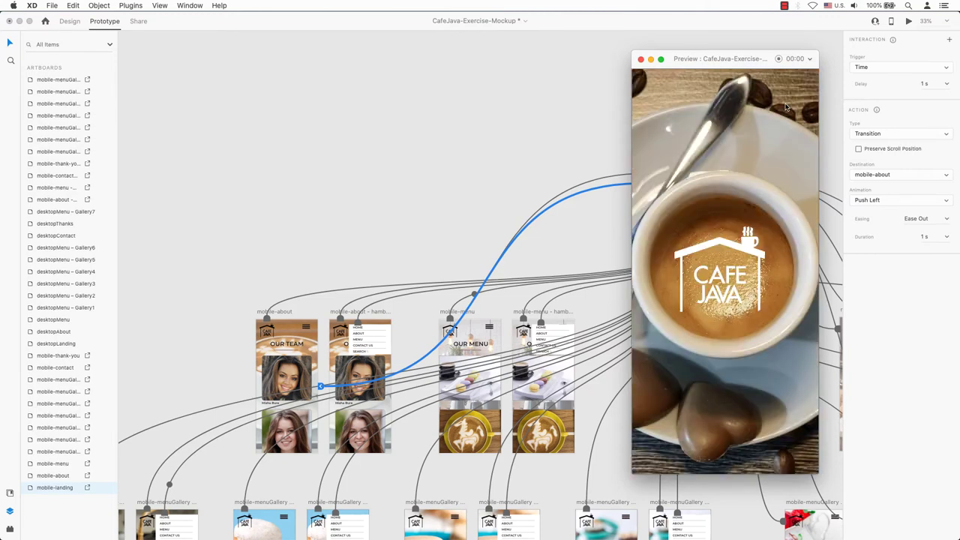
click(274, 311)
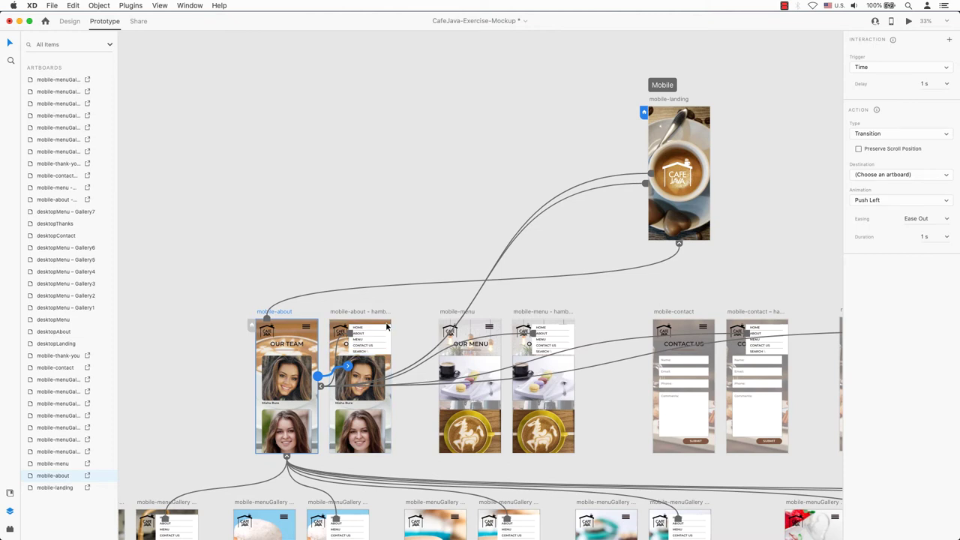
Step: Inspect mobile-about's layers, confirm the logo links to mobile-landing, and select the menuBar layer
click(310, 337)
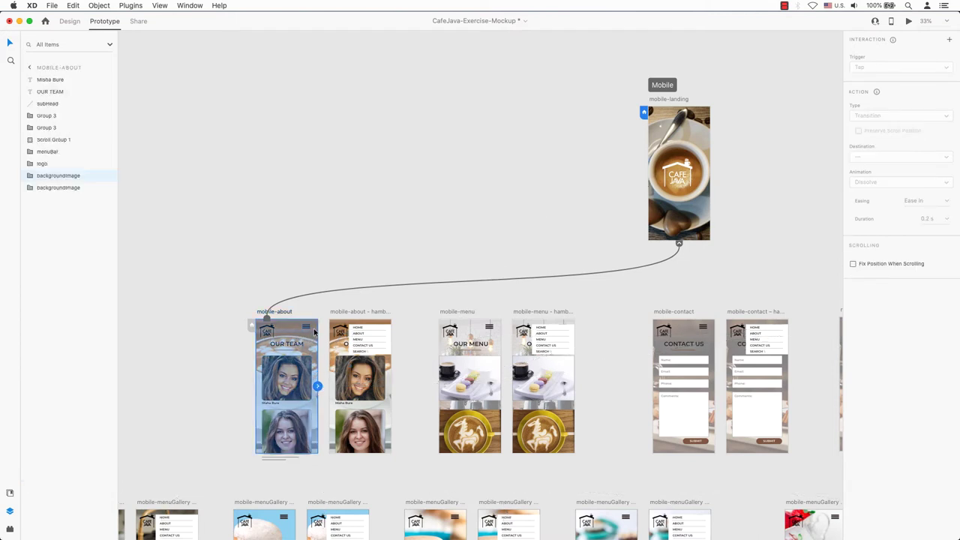
click(43, 165)
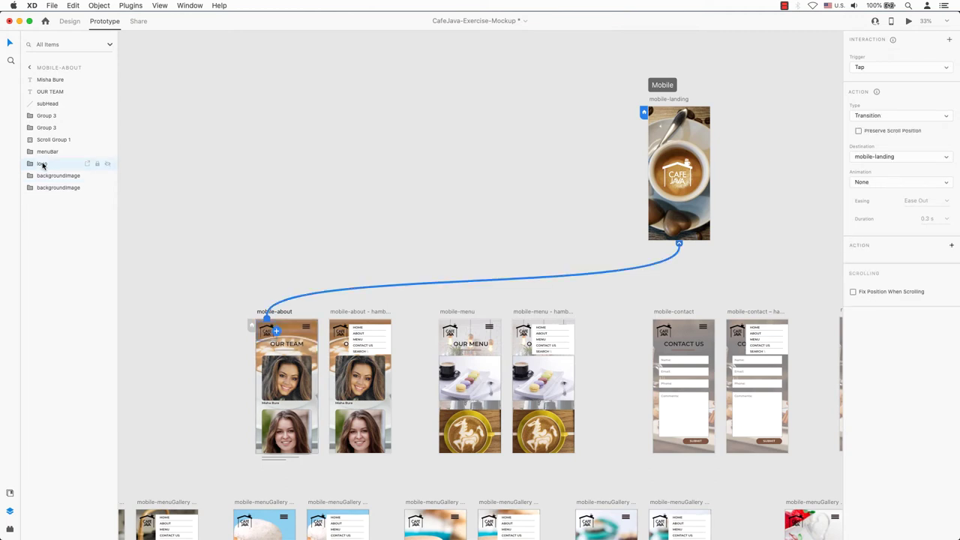
click(305, 338)
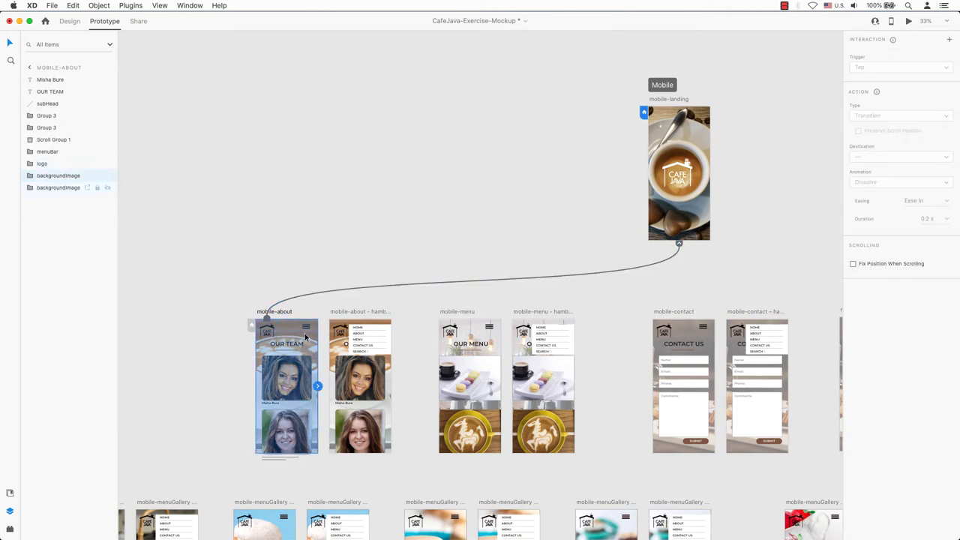
click(308, 328)
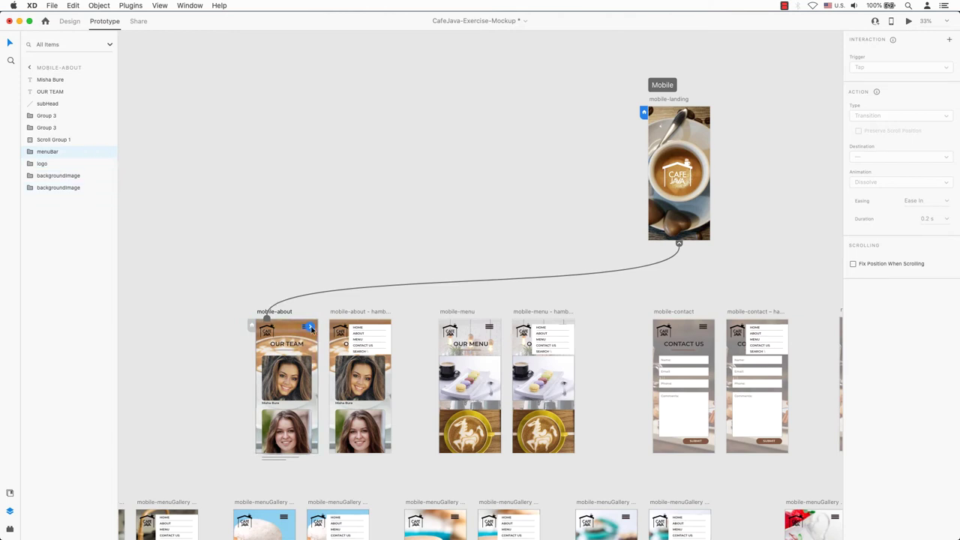
Step: Link the menuBar to the mobile-about hamburger artboard with Push Left and test it in Preview
drag(309, 329, 335, 350)
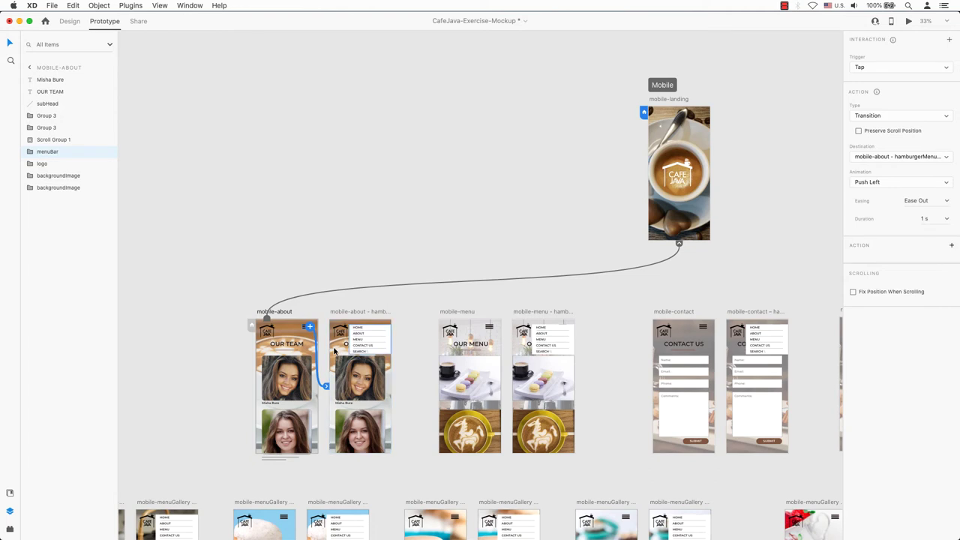
click(908, 21)
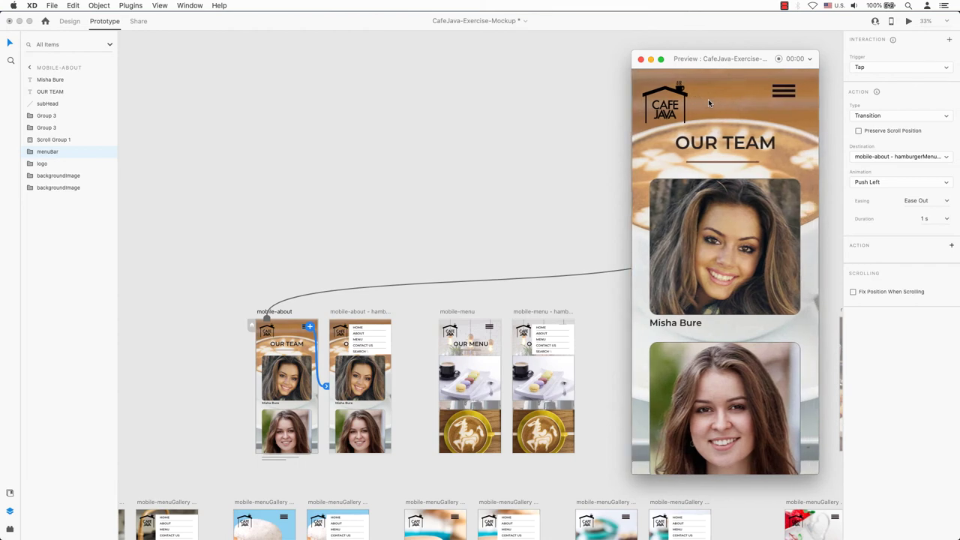
click(784, 91)
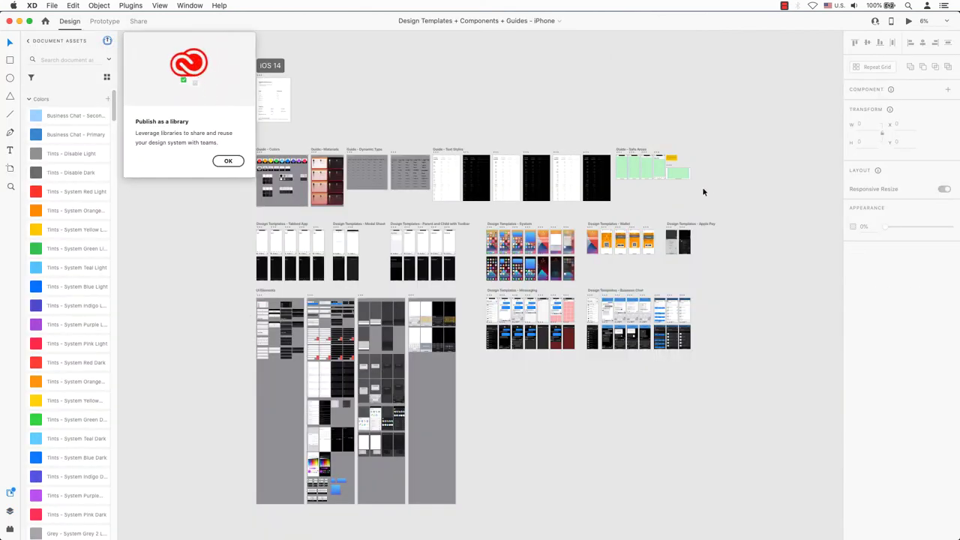
Step: Copy the Keyboard component from the Business Chat boards and return to CafeJava-Exercise-Mockup
drag(600, 283, 659, 329)
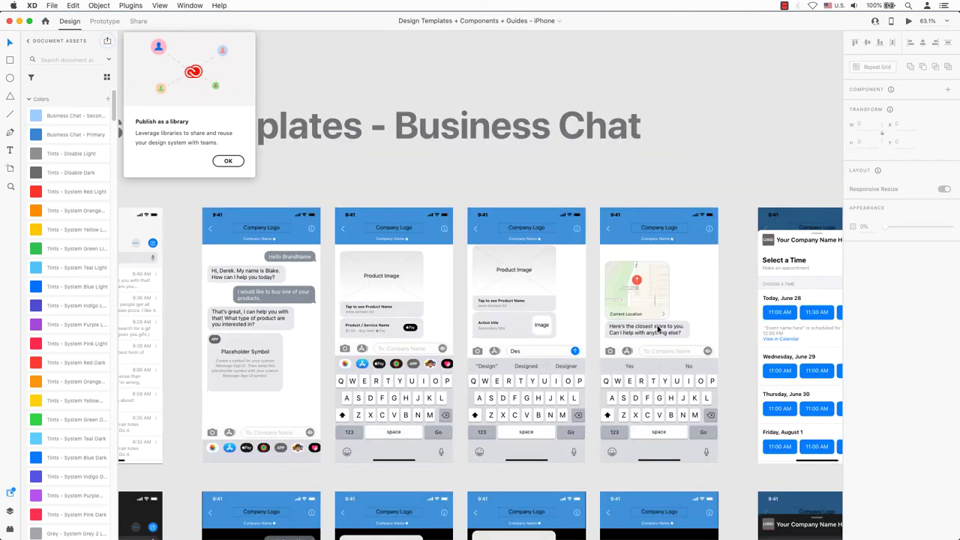
click(677, 413)
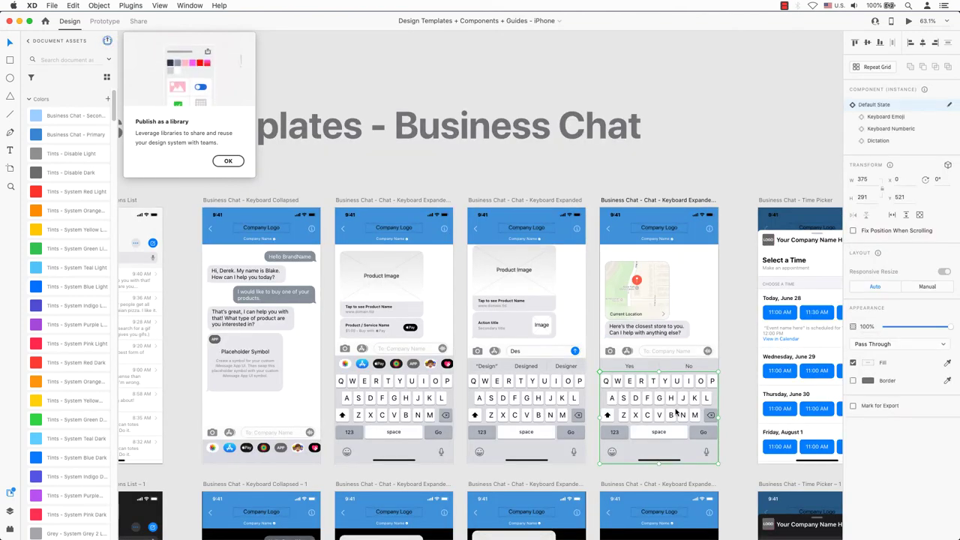
click(52, 6)
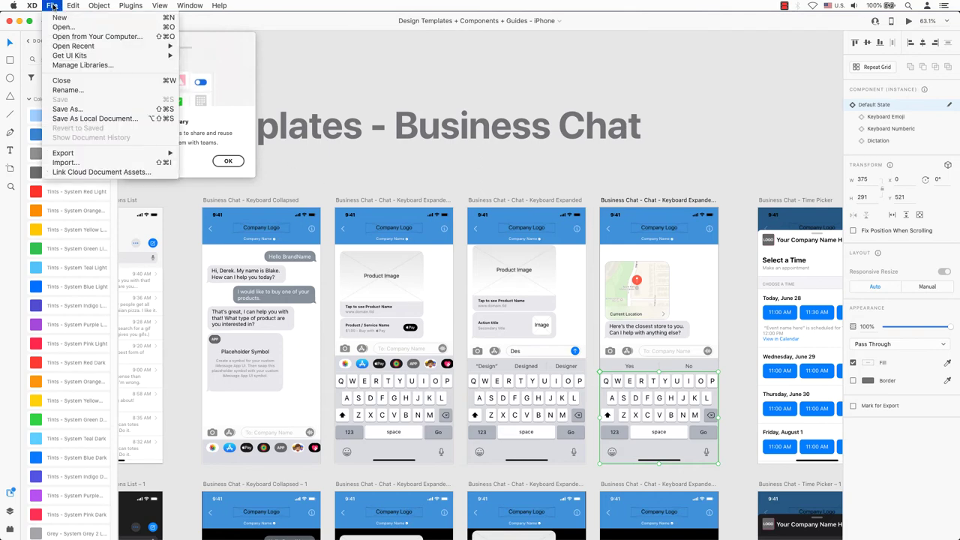
mouse_move(72, 57)
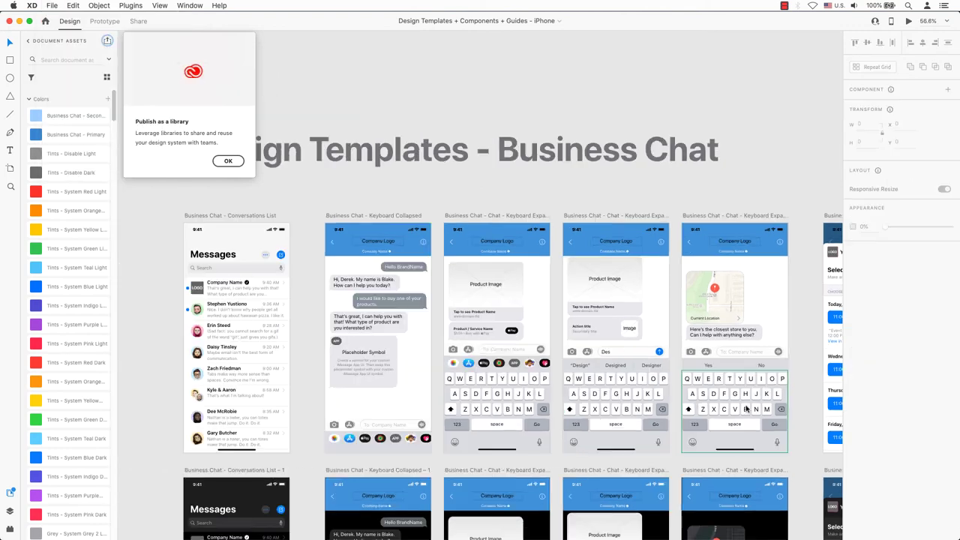
click(746, 411)
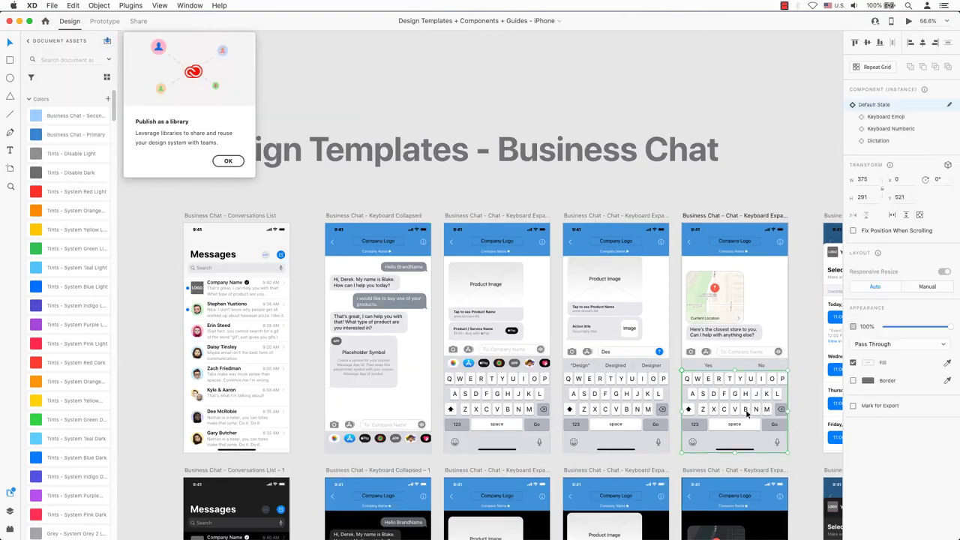
key(super+c)
click(20, 20)
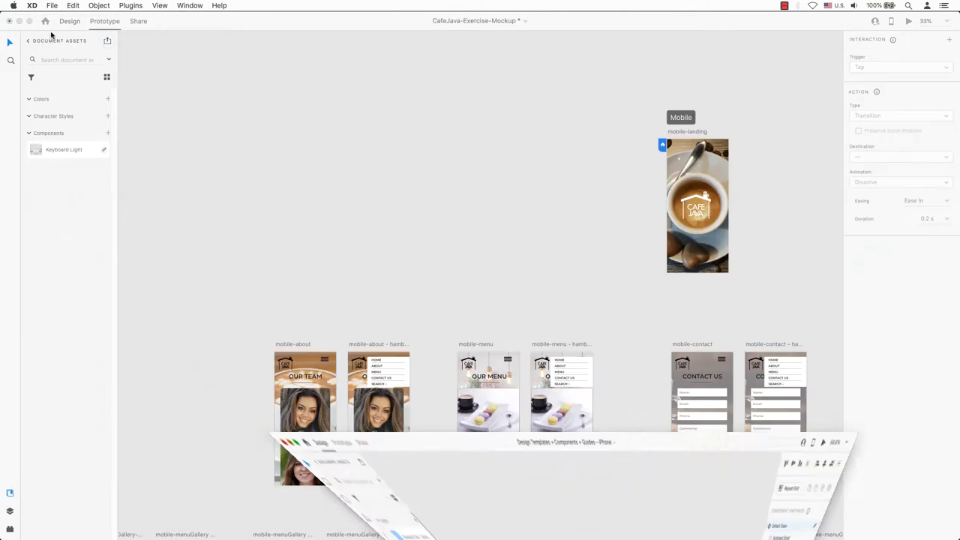
Step: Add an iPhone 12 Pro Max artboard in Design mode and paste the keyboard into it
click(69, 21)
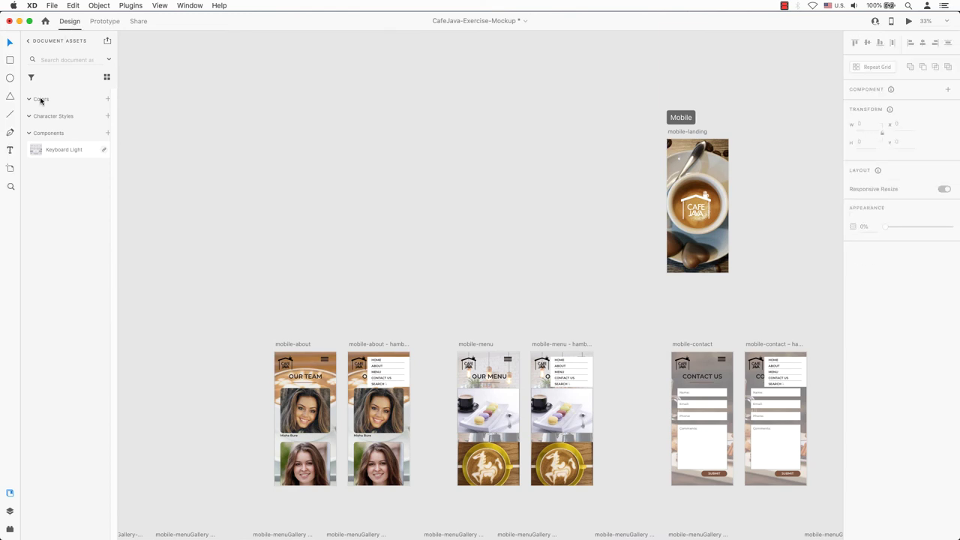
click(13, 169)
click(424, 148)
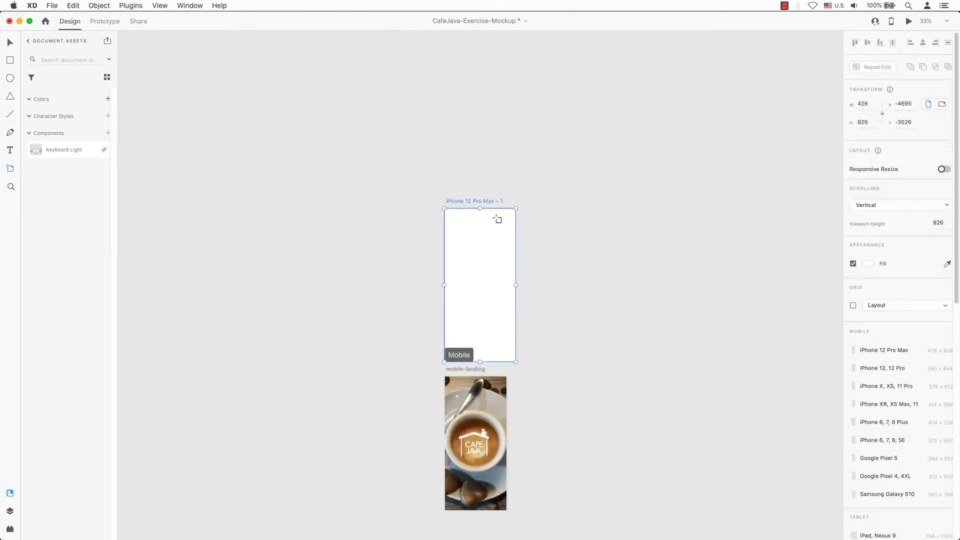
key(super+v)
key(v)
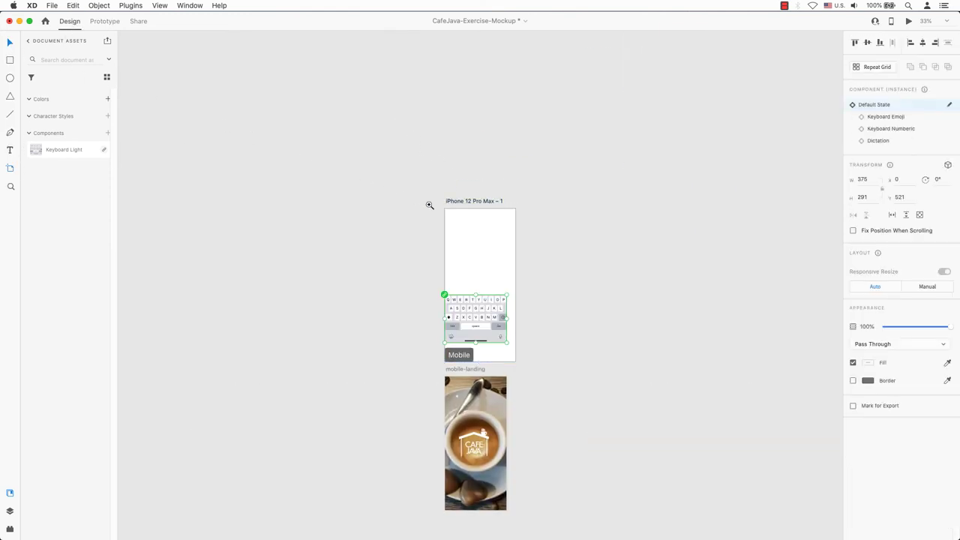
Step: Move the keyboard to Y 0, widen it to 428, and trim the artboard to 332 high
drag(429, 205, 545, 379)
drag(472, 350, 473, 133)
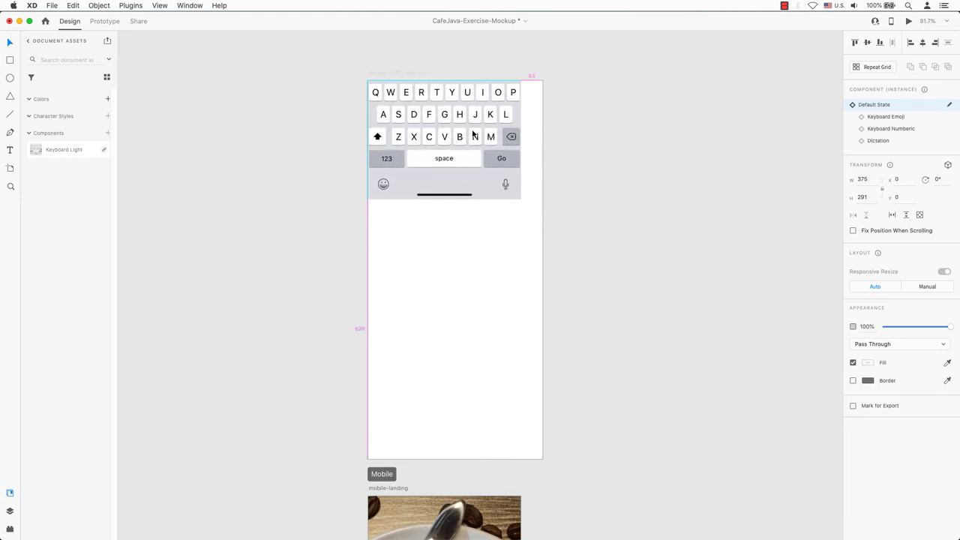
drag(519, 198, 543, 217)
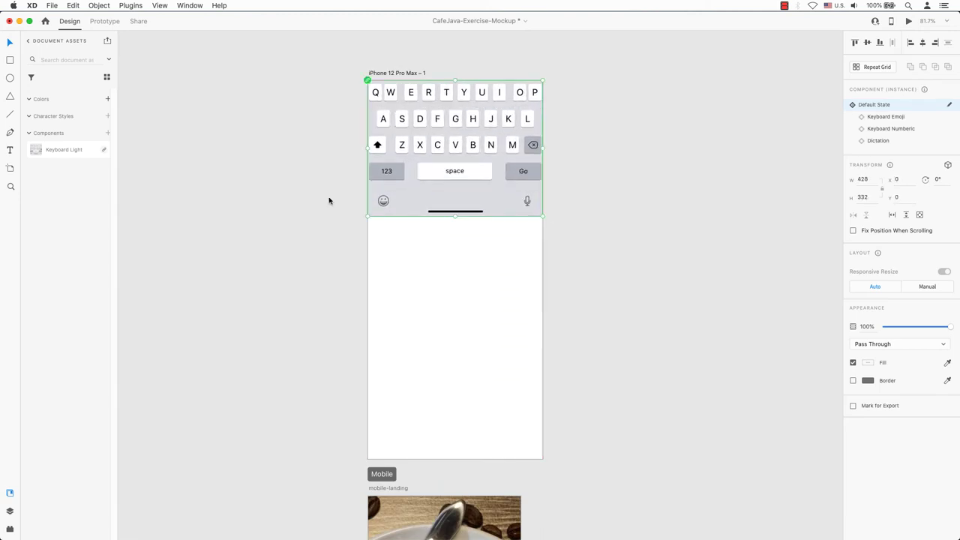
key(a)
click(386, 74)
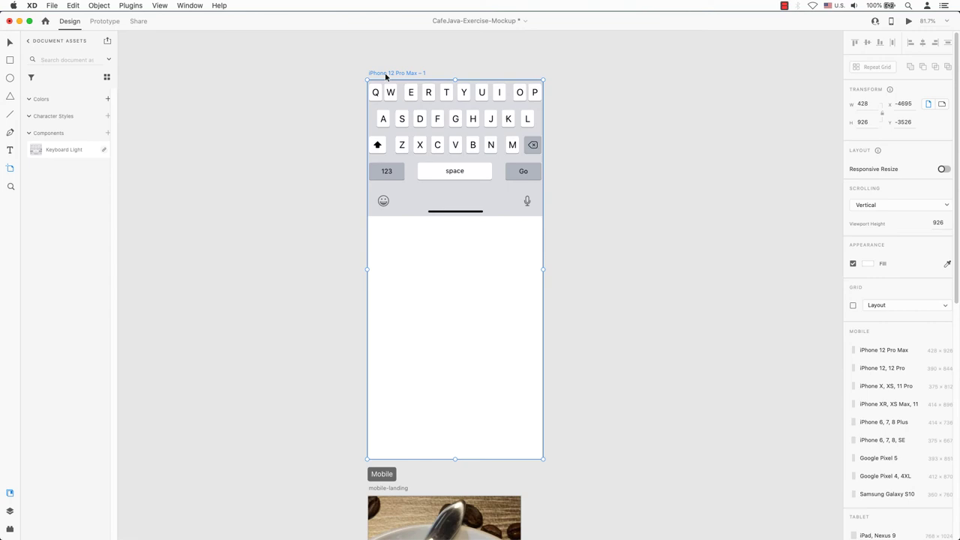
drag(454, 459, 486, 217)
Step: Rename the new artboard to 'keyboard'
double_click(396, 73)
text(keyb)
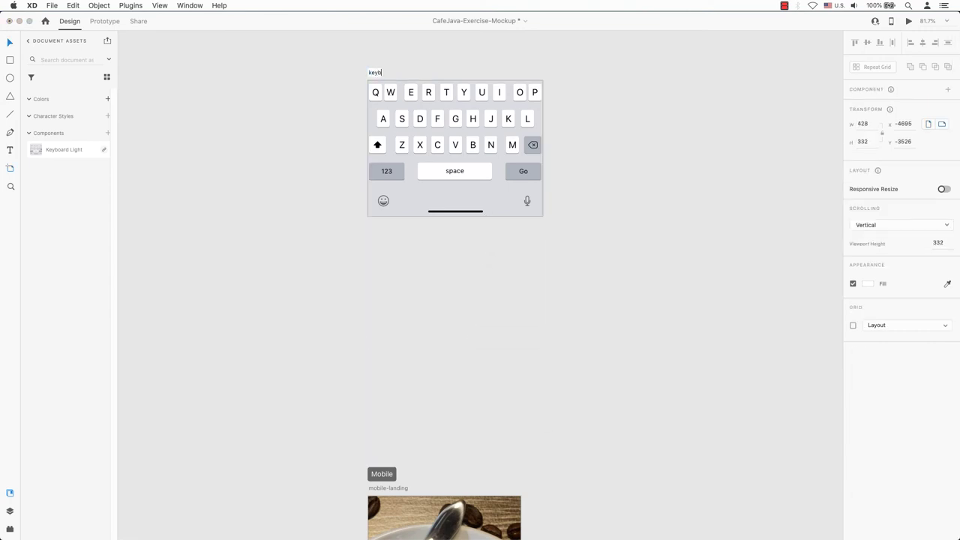
text(oard)
key(Return)
Step: In Prototype mode, wire the about menu's SEARCH item to the keyboard artboard
key(super+minus)
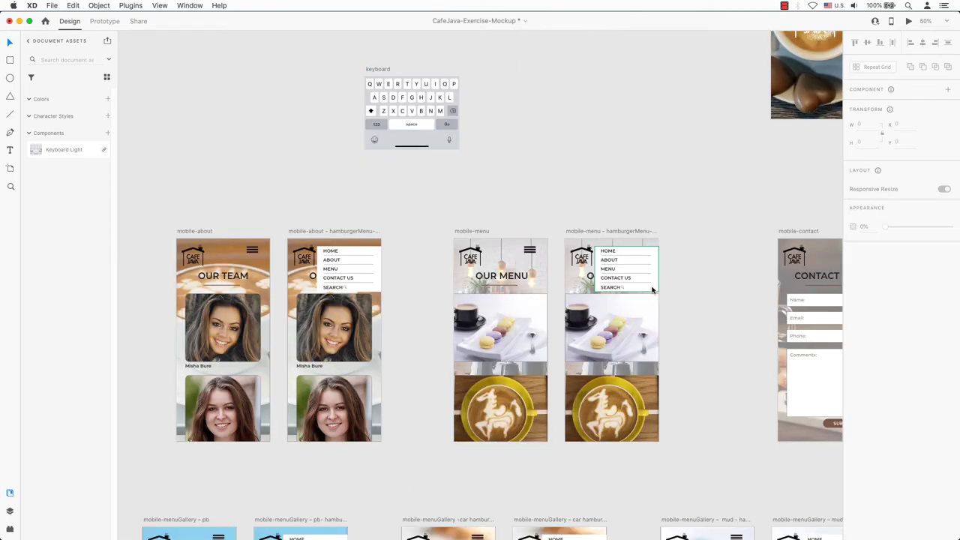
click(650, 282)
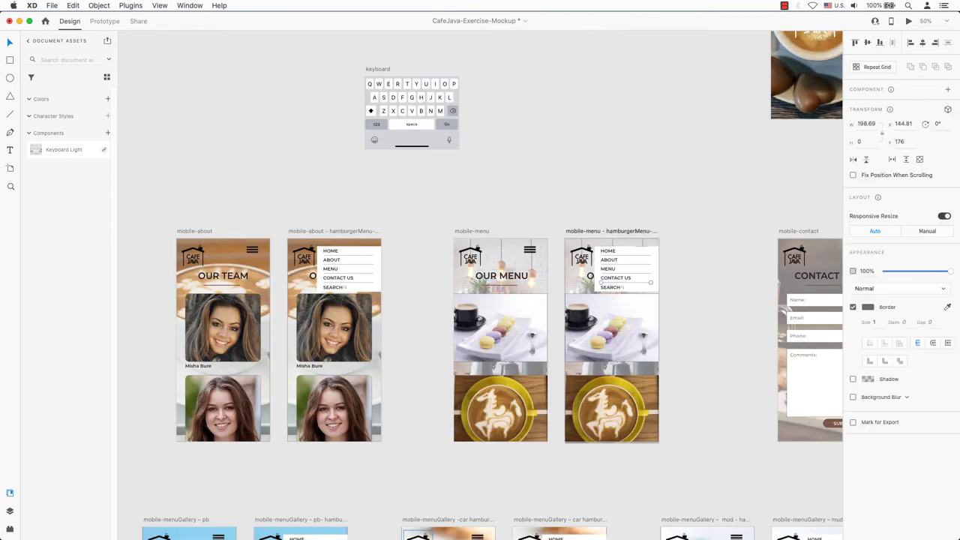
click(405, 137)
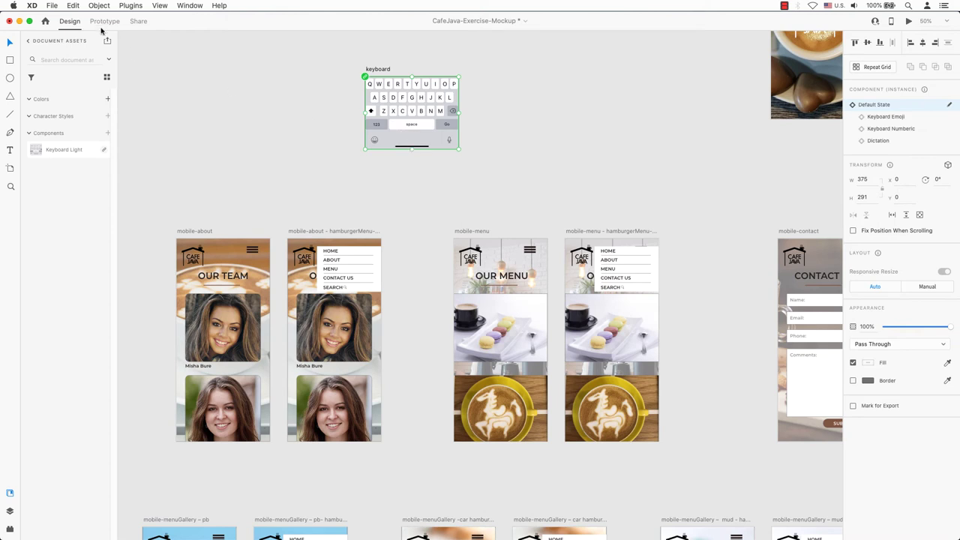
click(103, 22)
click(336, 288)
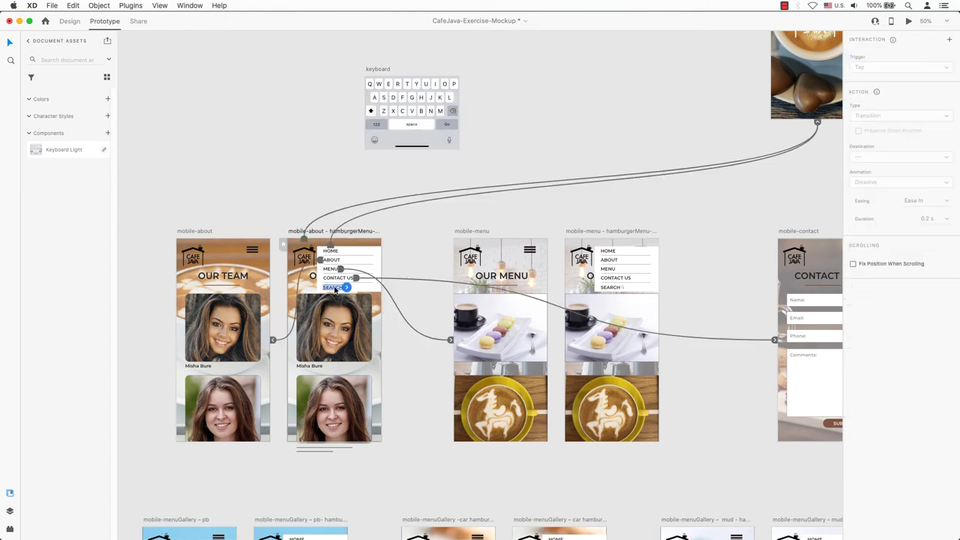
drag(351, 287, 416, 141)
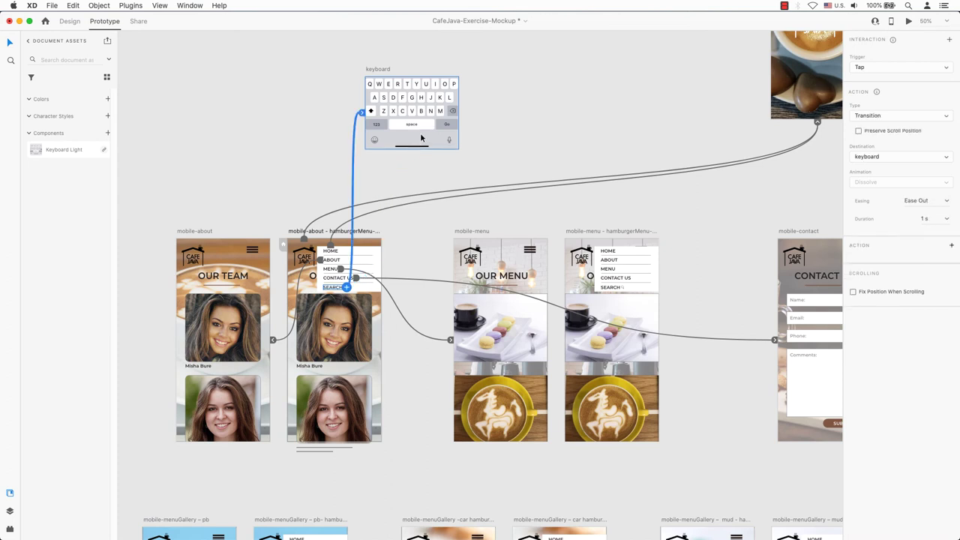
Step: Make the link a Tap-triggered Overlay at the page bottom with Slide Up animation, then preview
click(882, 67)
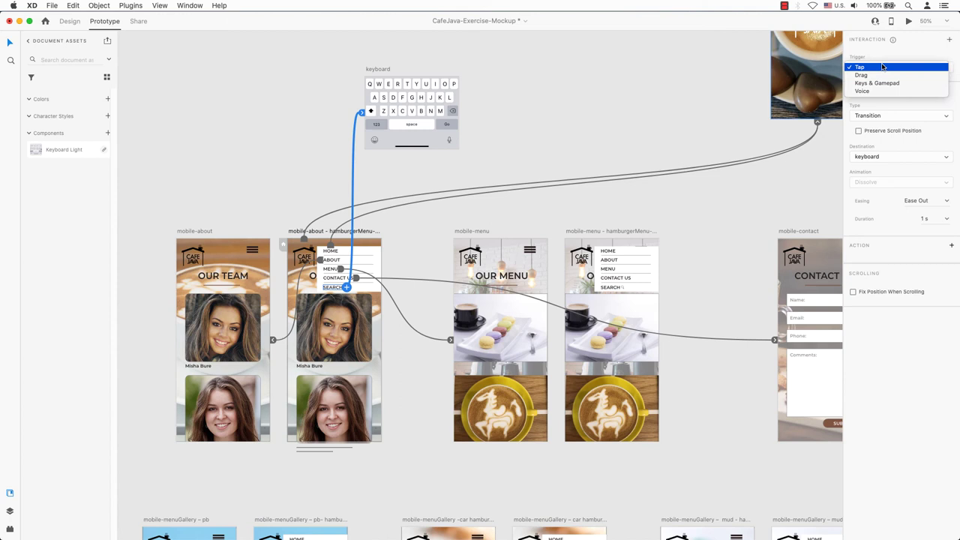
click(882, 67)
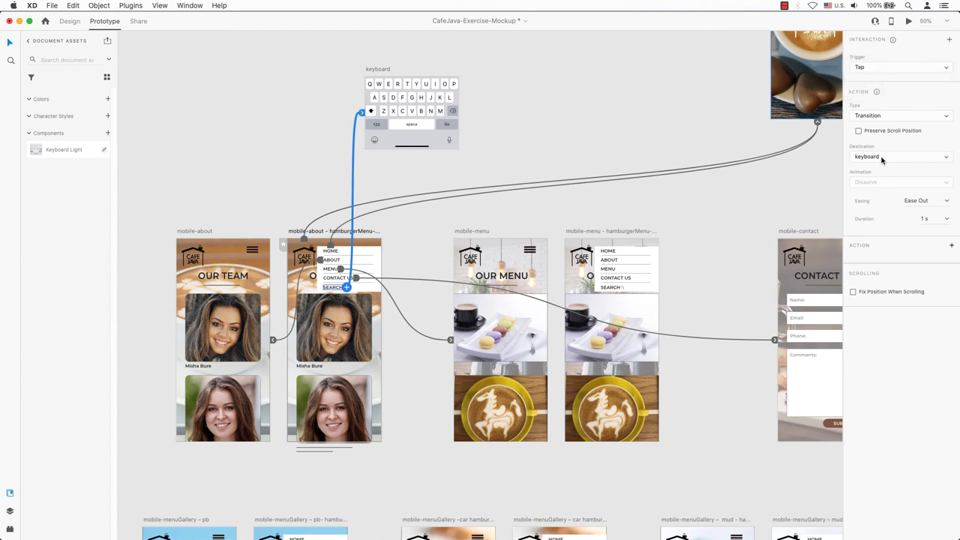
click(878, 117)
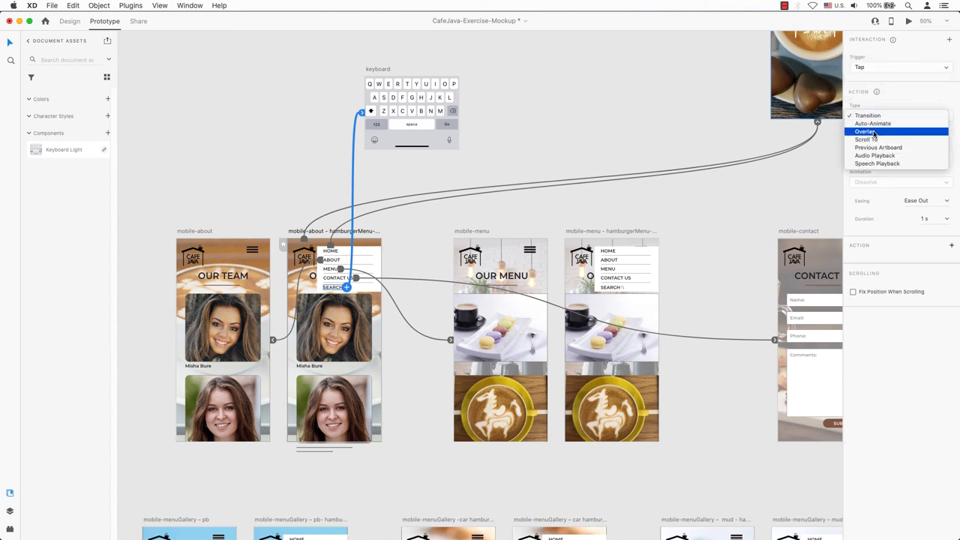
click(876, 133)
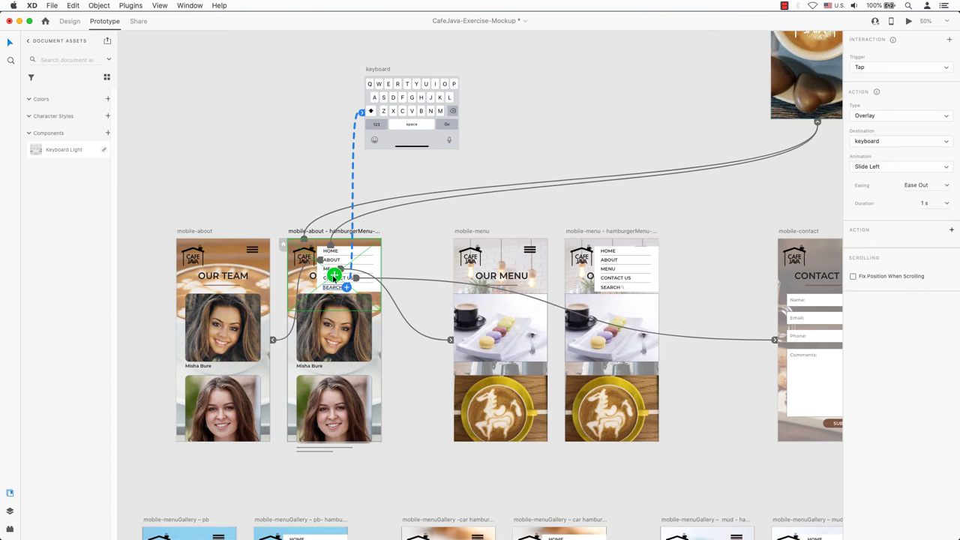
drag(334, 276, 342, 409)
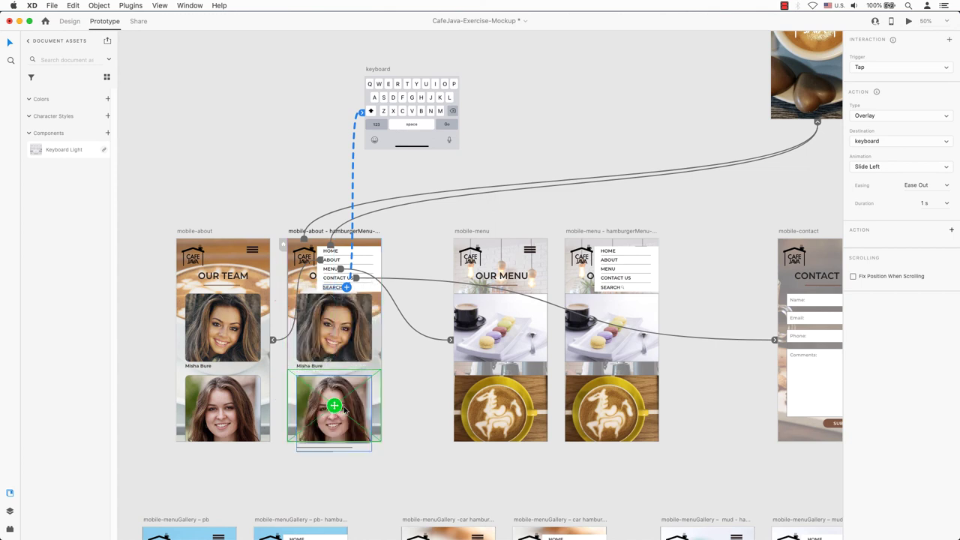
click(877, 168)
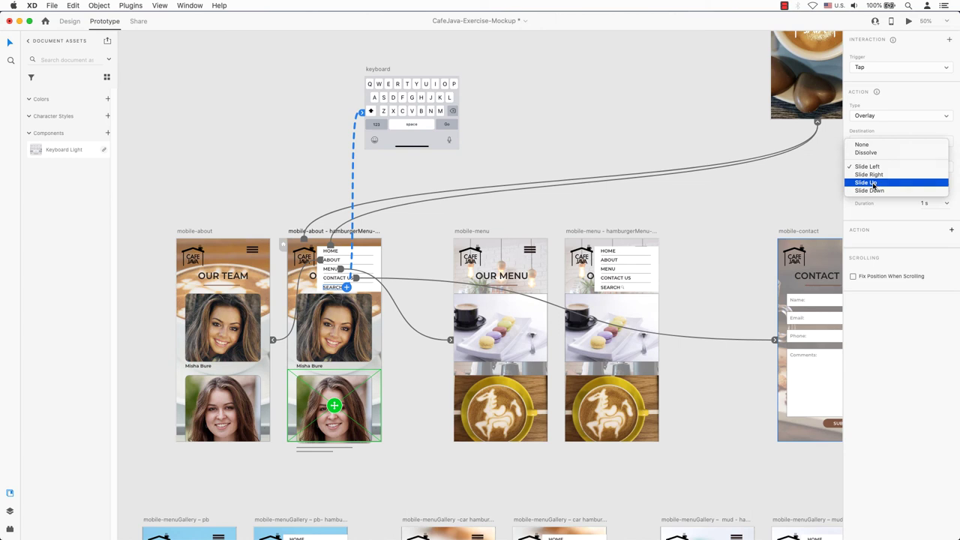
click(873, 183)
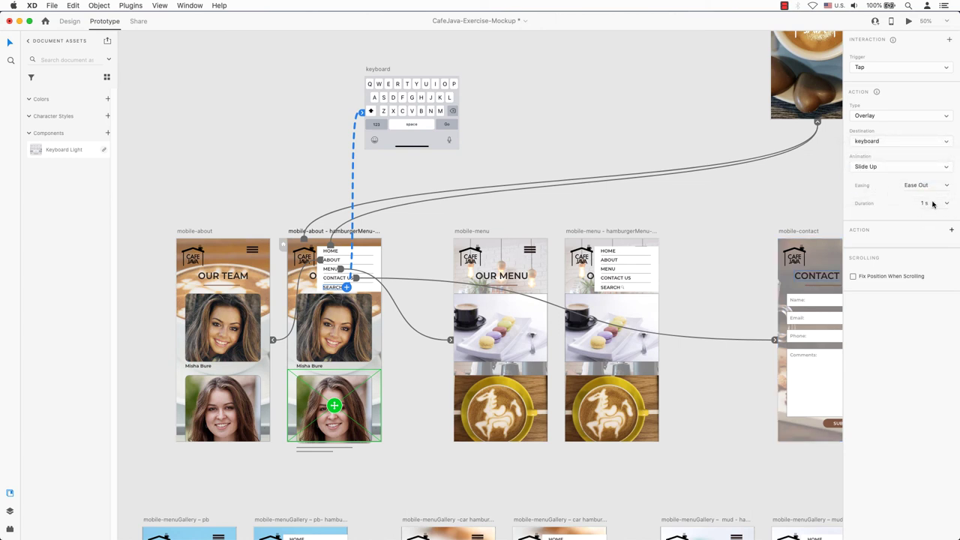
click(909, 22)
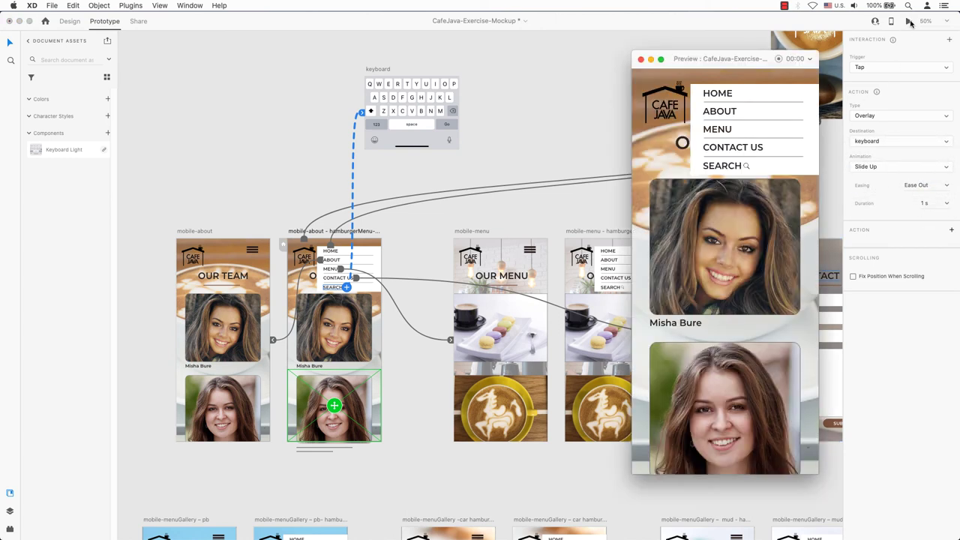
Step: Tap SEARCH in the preview to show, hide and reshow the keyboard overlay
click(727, 167)
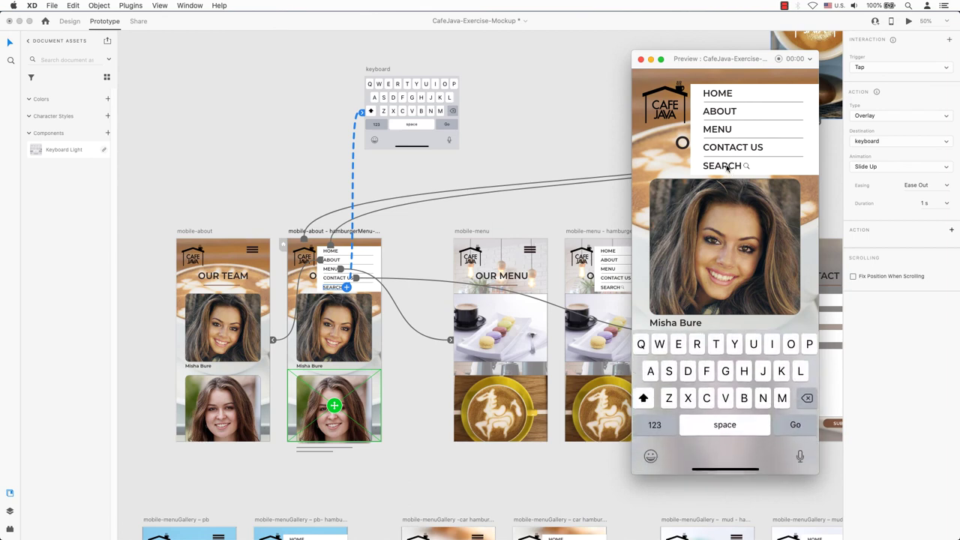
click(727, 167)
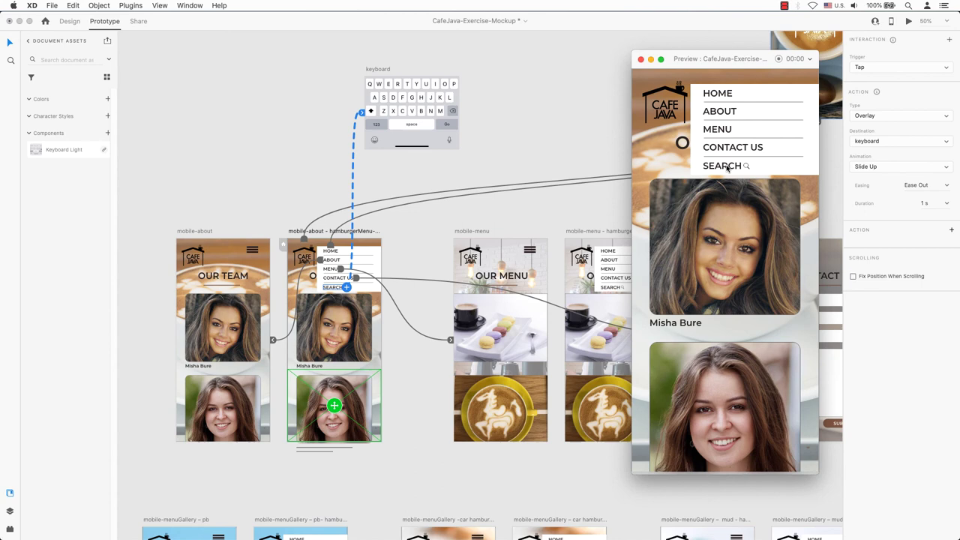
click(727, 168)
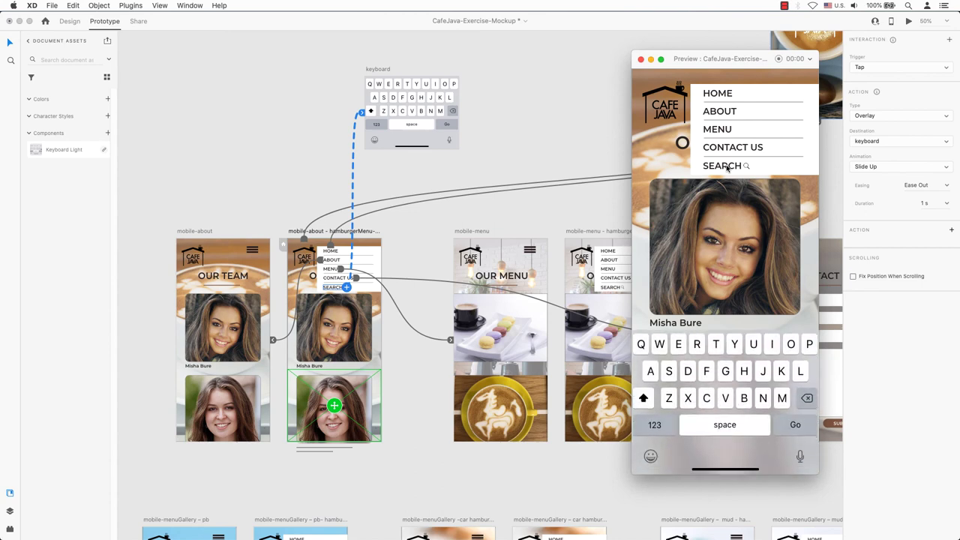
Step: Change the overlay's slide-up duration to 0.4 s and bring the preview back
click(530, 150)
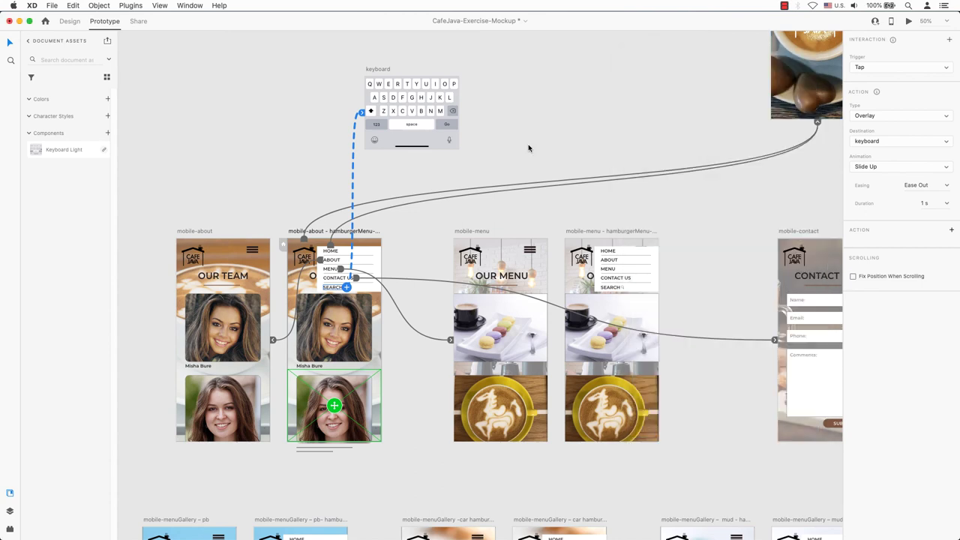
click(947, 205)
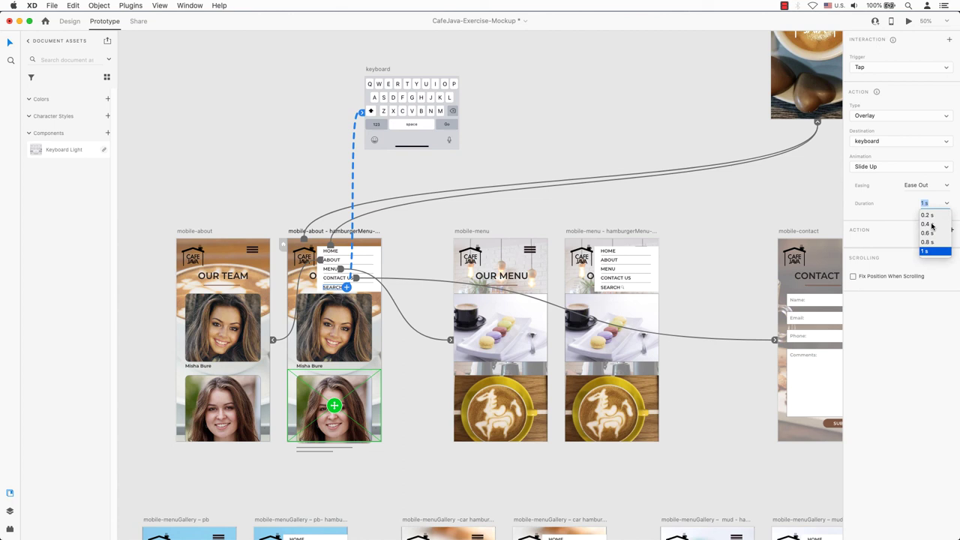
click(930, 224)
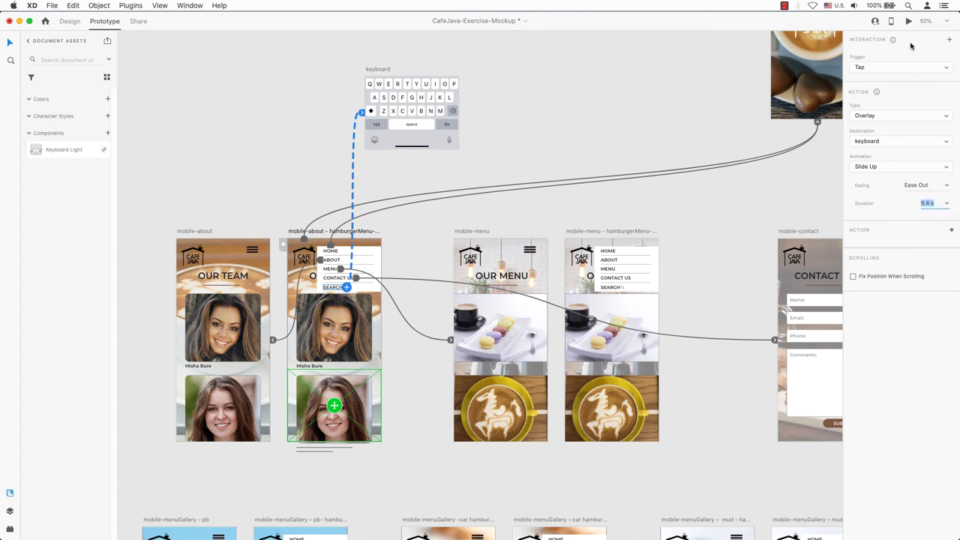
click(908, 21)
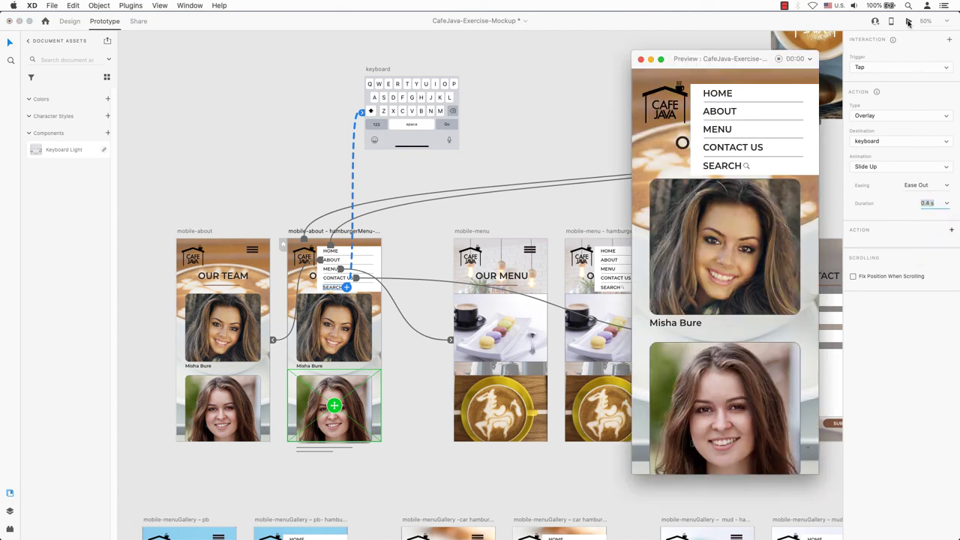
Step: Tap SEARCH repeatedly in the preview to show and hide the keyboard with the 0.4 s slide-up
click(716, 168)
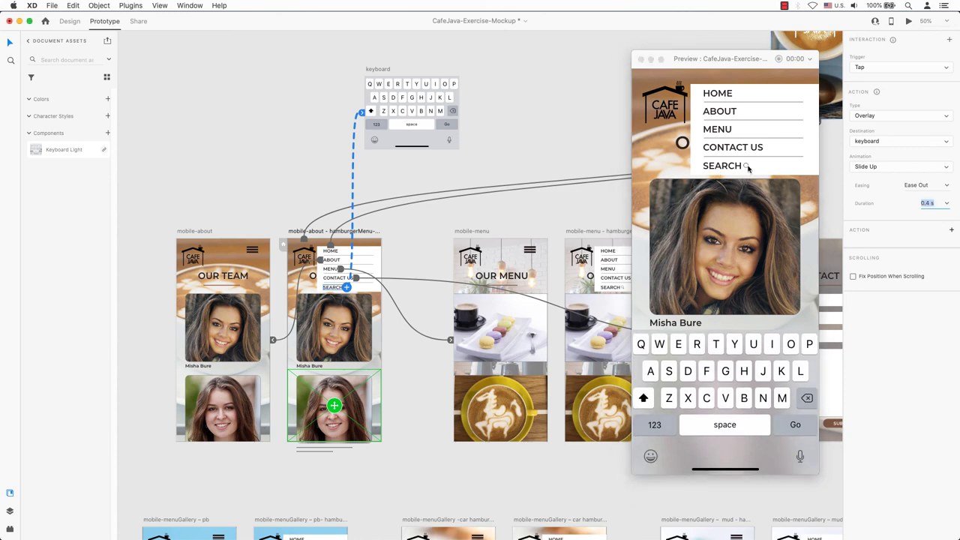
click(748, 166)
click(737, 169)
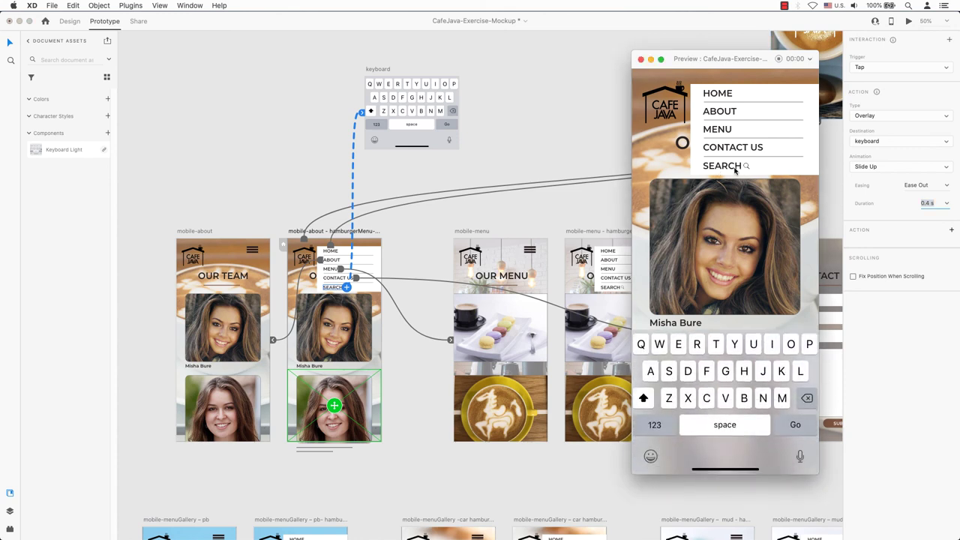
click(732, 169)
click(747, 166)
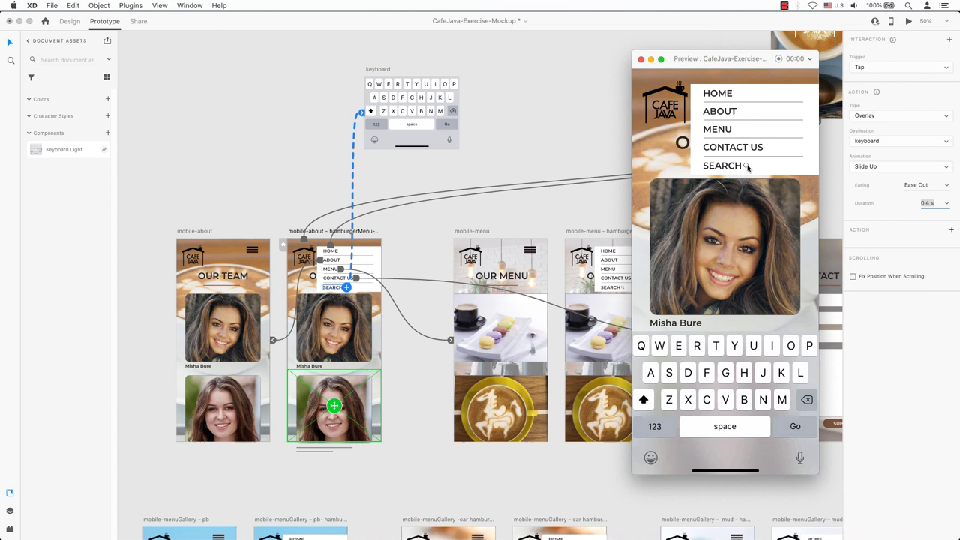
click(747, 166)
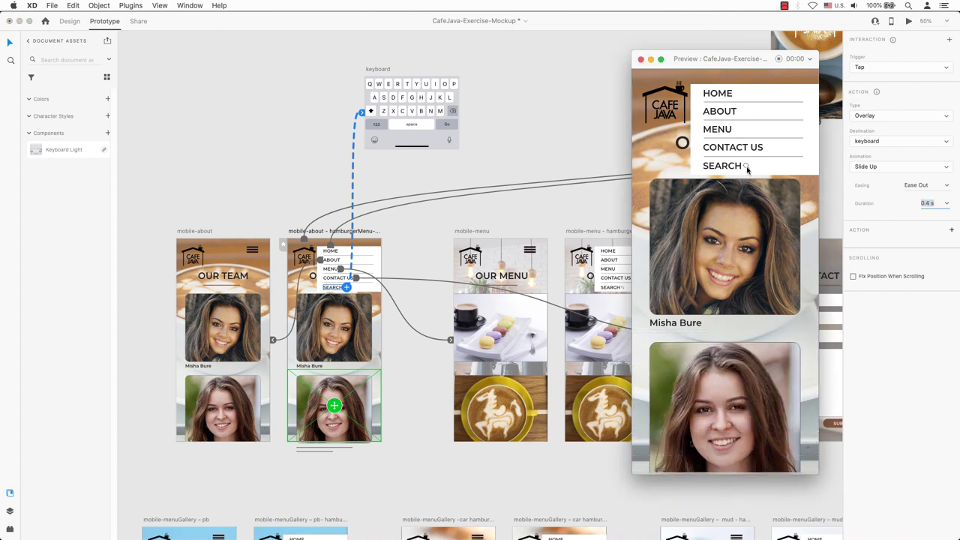
click(742, 167)
click(735, 170)
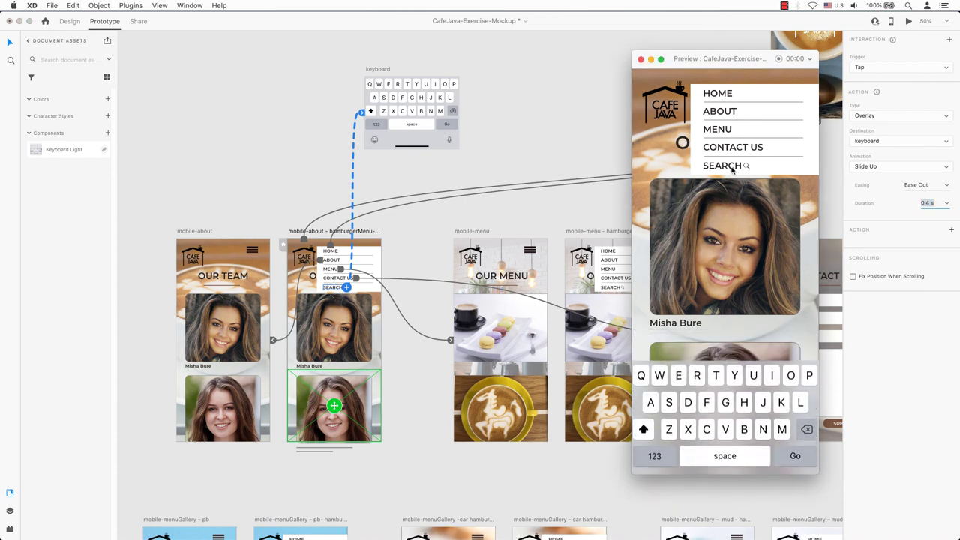
click(748, 167)
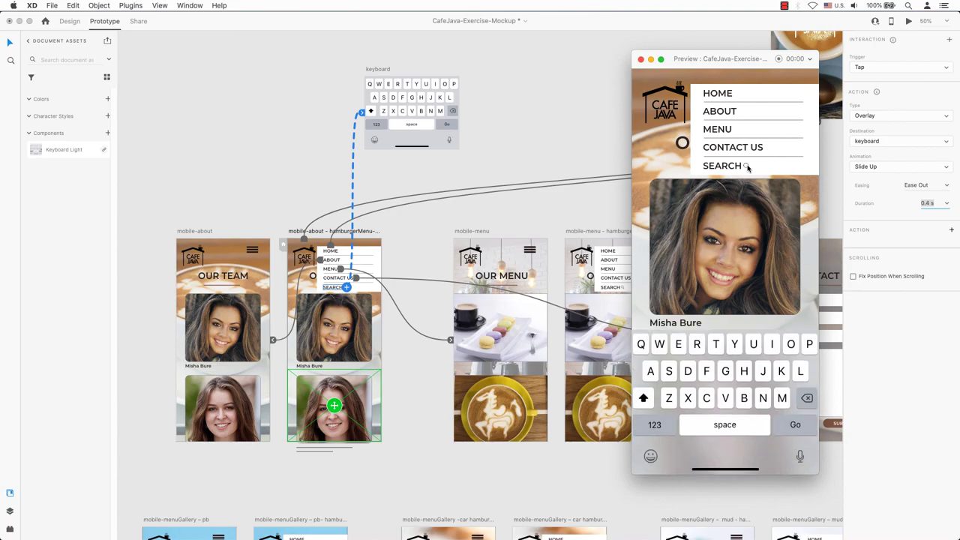